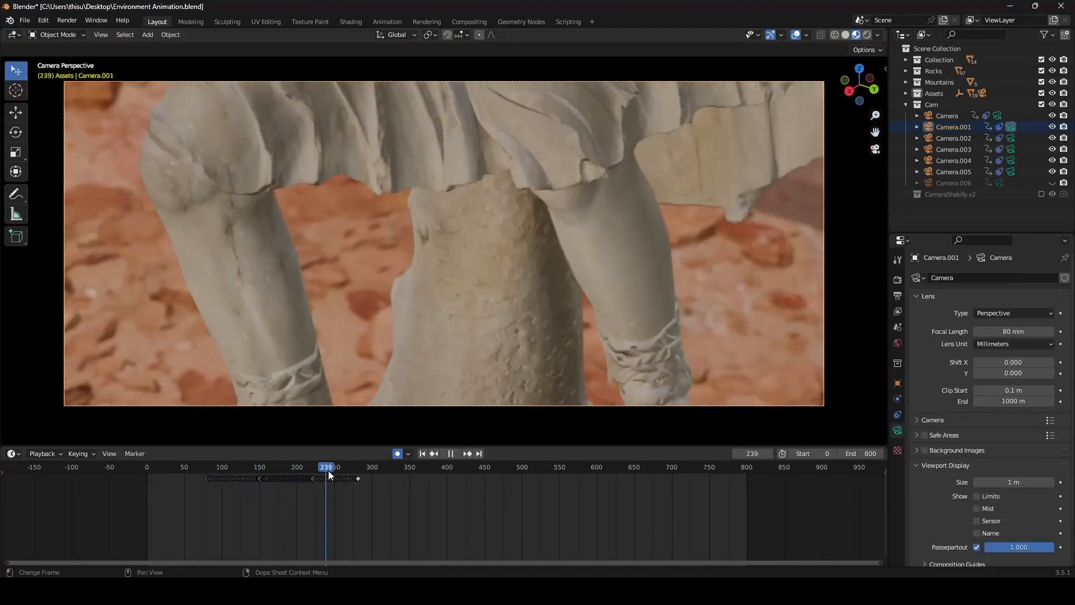
pyautogui.moveTo(328, 475); pyautogui.dragTo(303, 485)
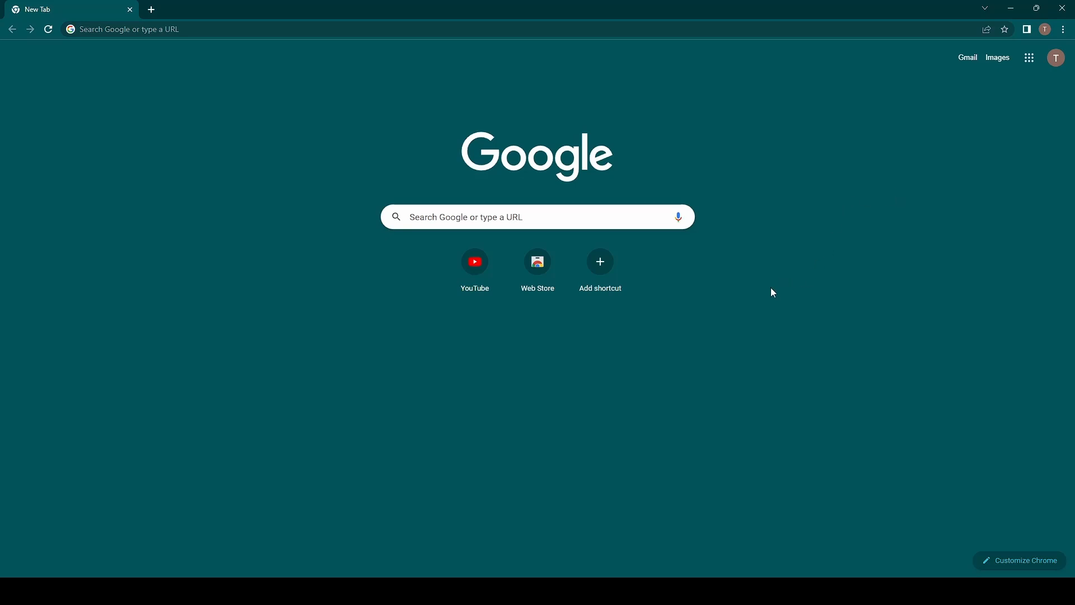
# Step: Search Google for "megascan bridge" and open the Quixel Bridge page
pyautogui.click(579, 219)
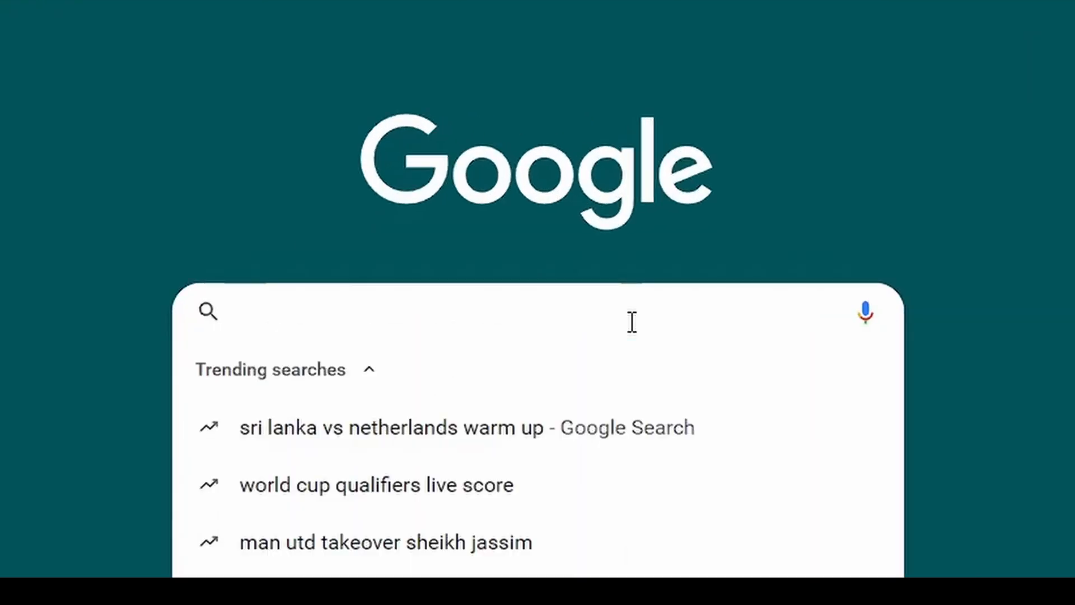
pyautogui.write('megascan bridge')
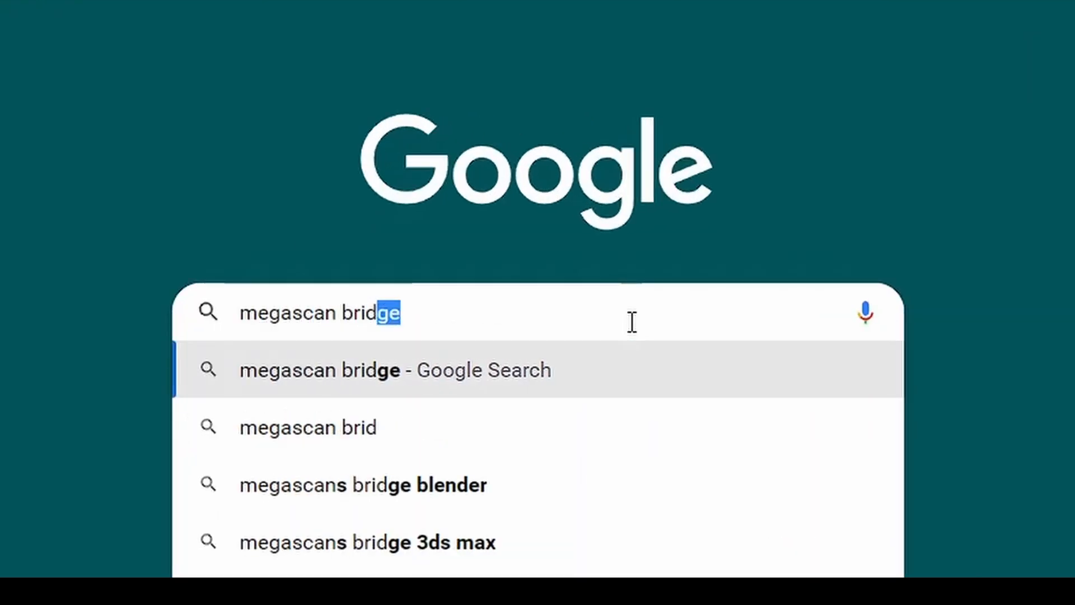
pyautogui.press('Return')
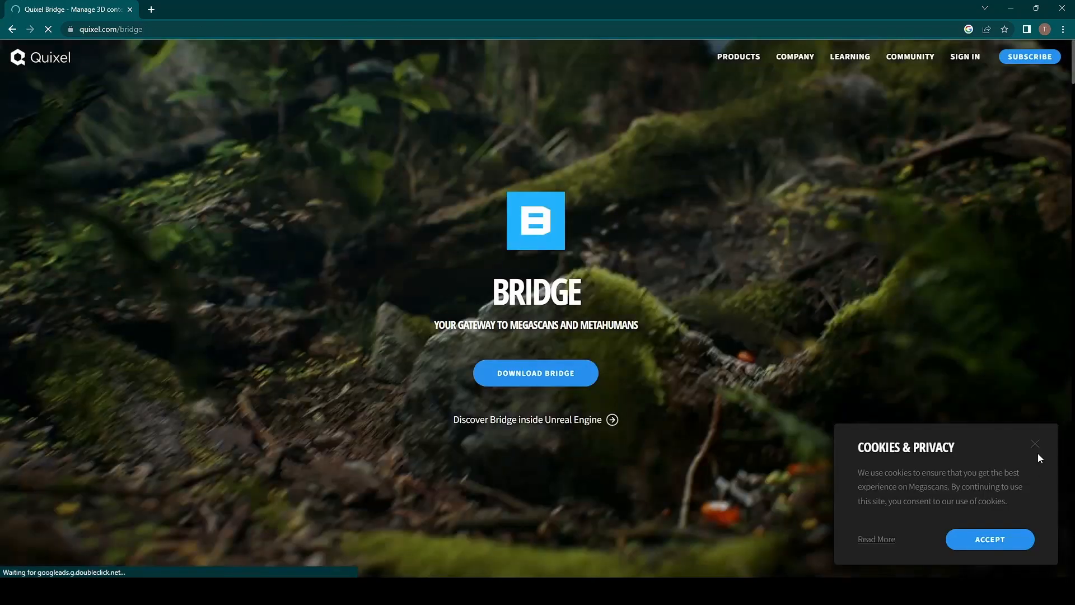
# Step: Dismiss the cookie notice on the Quixel Bridge page and start downloading the Bridge installer
pyautogui.click(1034, 444)
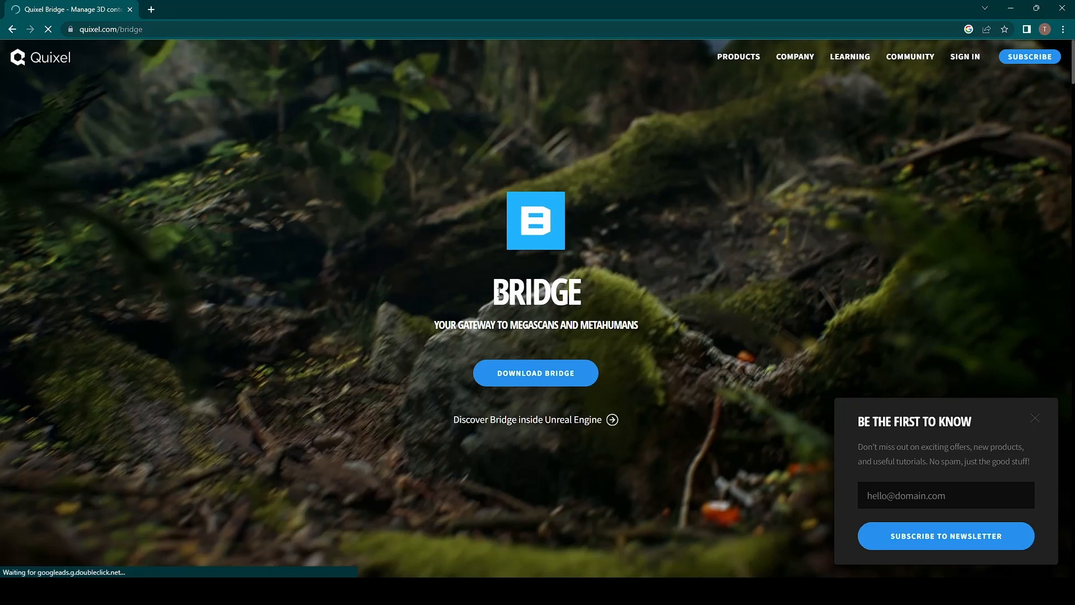
pyautogui.moveTo(499, 291); pyautogui.dragTo(727, 309)
pyautogui.click(724, 308)
pyautogui.click(550, 384)
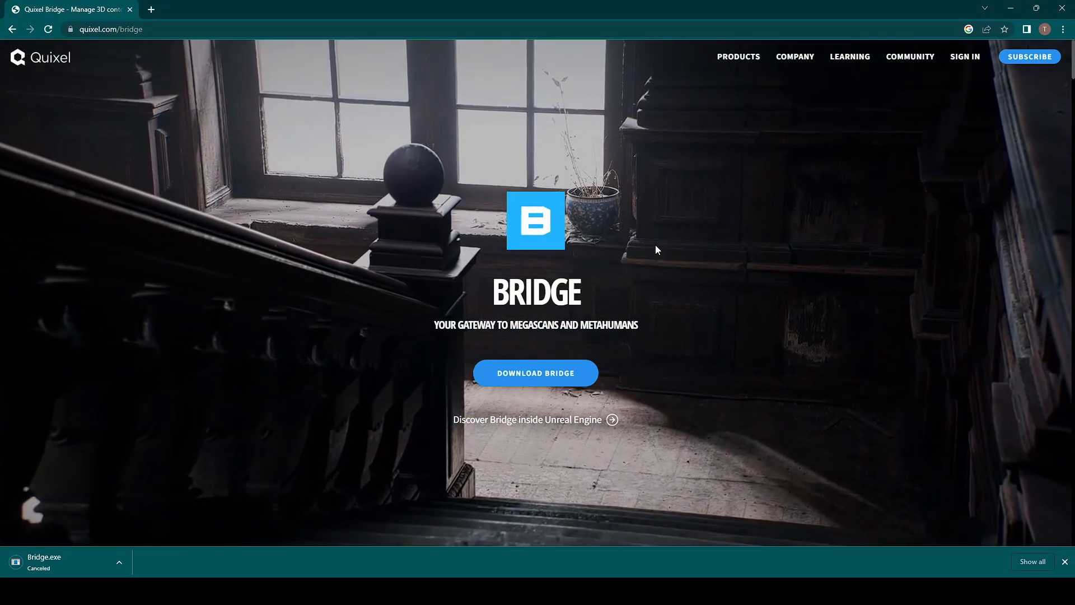
# Step: Find the installed Bridge app on the computer and launch it
pyautogui.press('super')
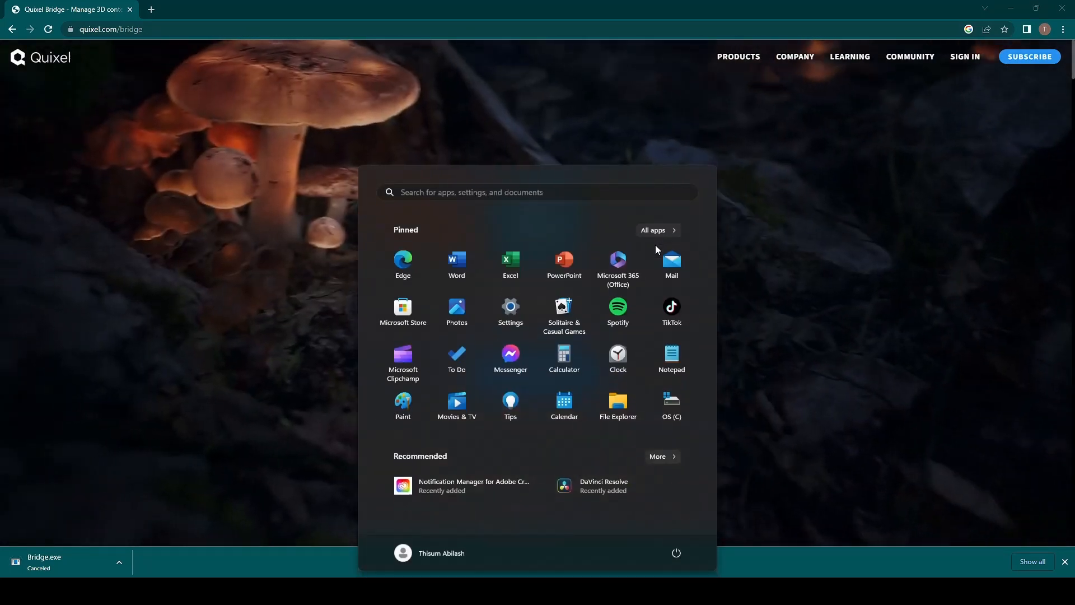
pyautogui.write('bridge')
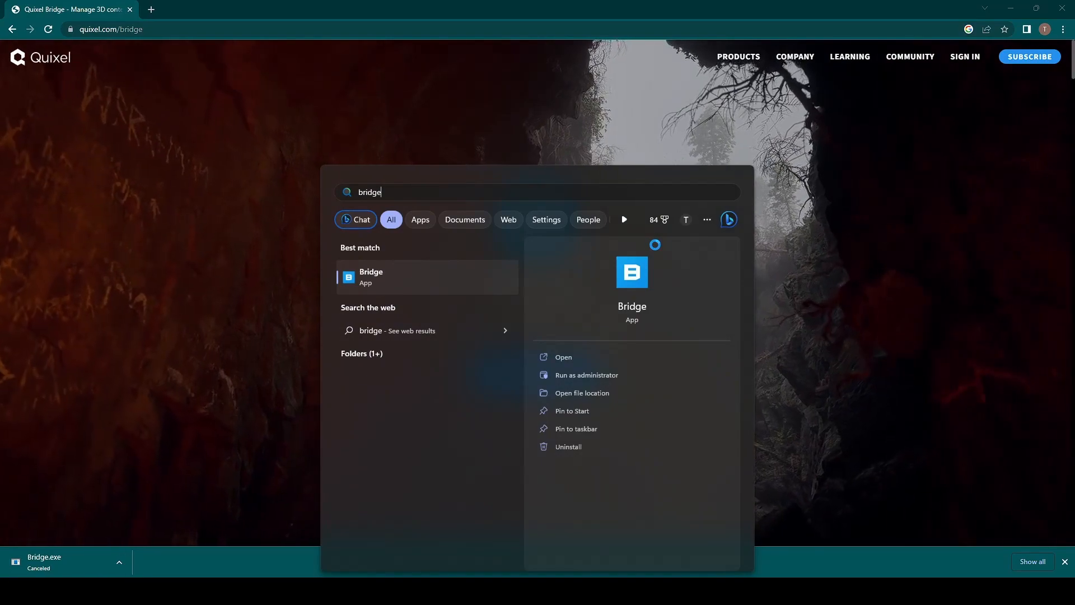
pyautogui.press('Return')
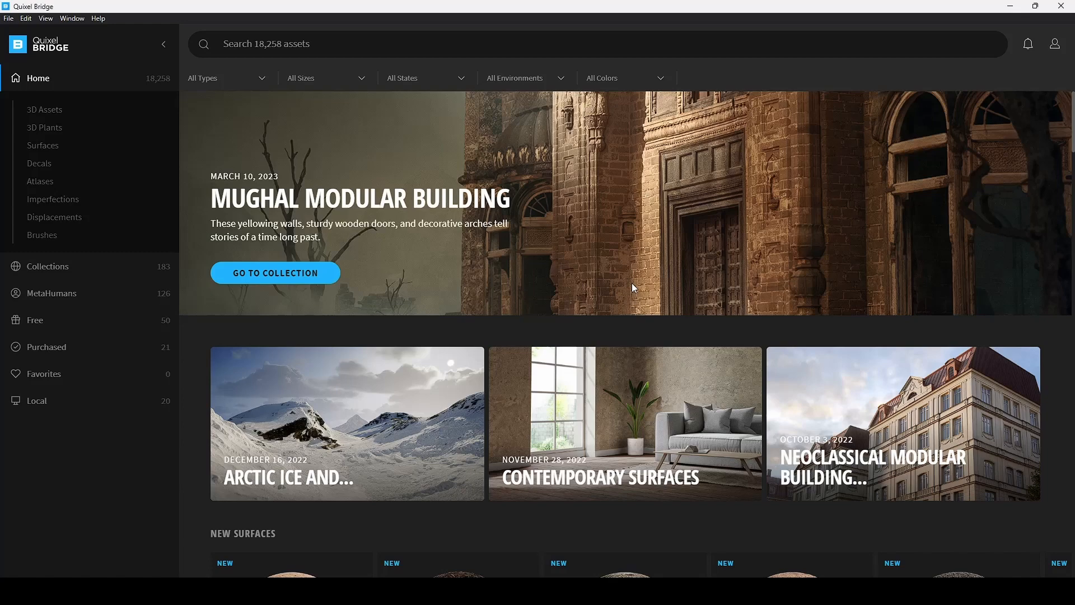
# Step: Look through the new surfaces, asset types and latest assets on the Home page, and check the account options
pyautogui.scroll(-12, 632, 283)
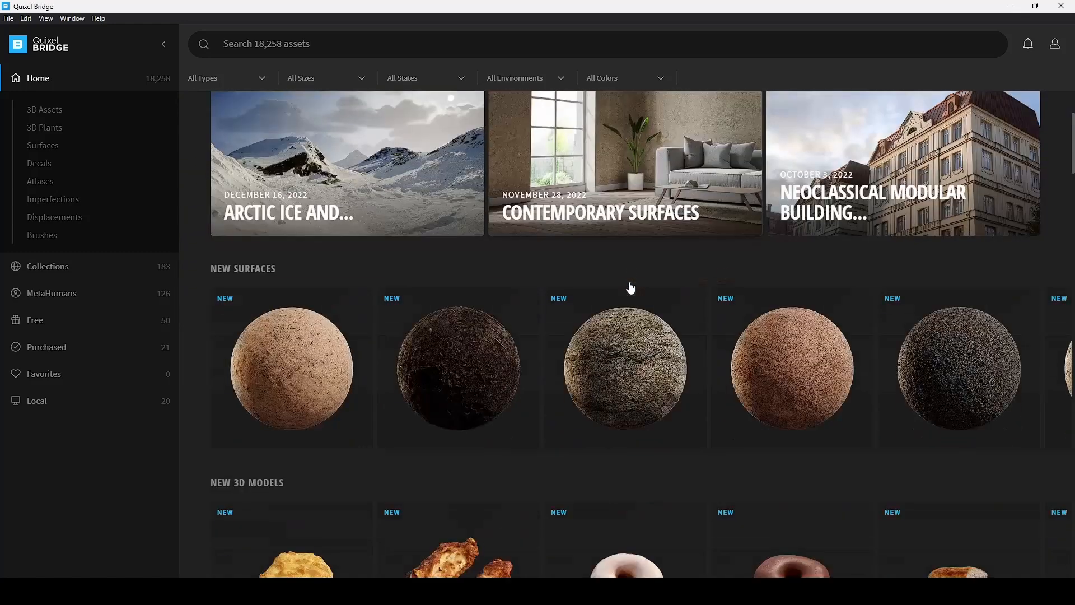
pyautogui.scroll(-12, 630, 287)
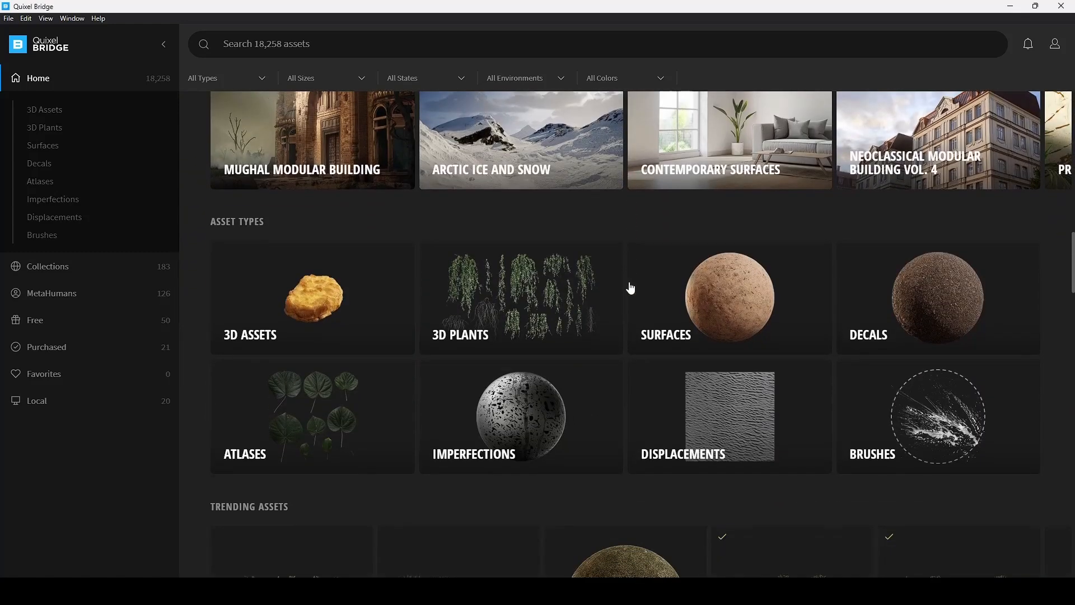
pyautogui.scroll(-5, 630, 288)
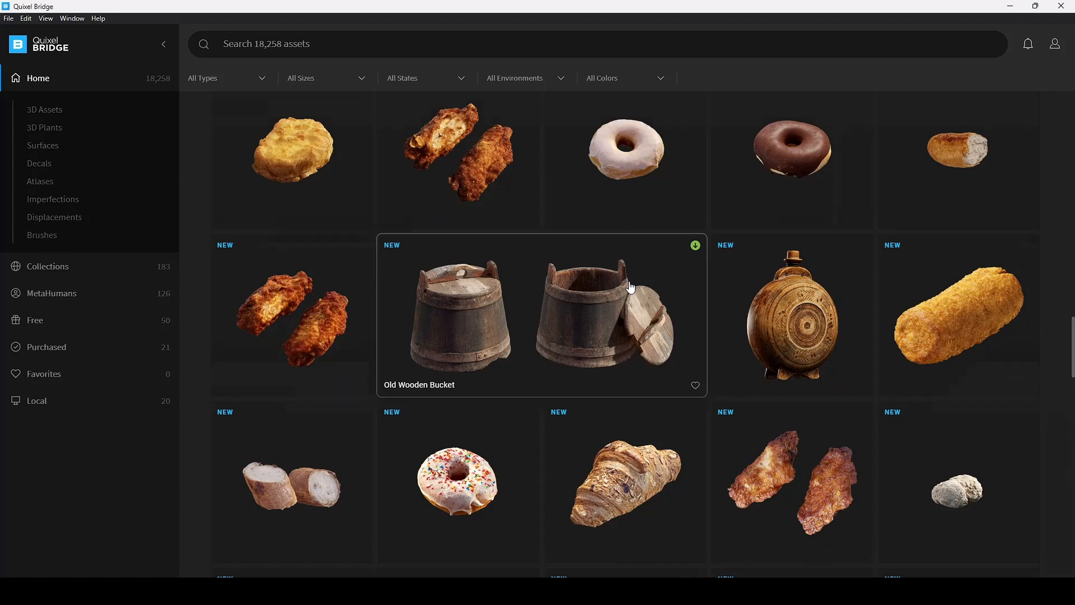
pyautogui.scroll(5, 631, 288)
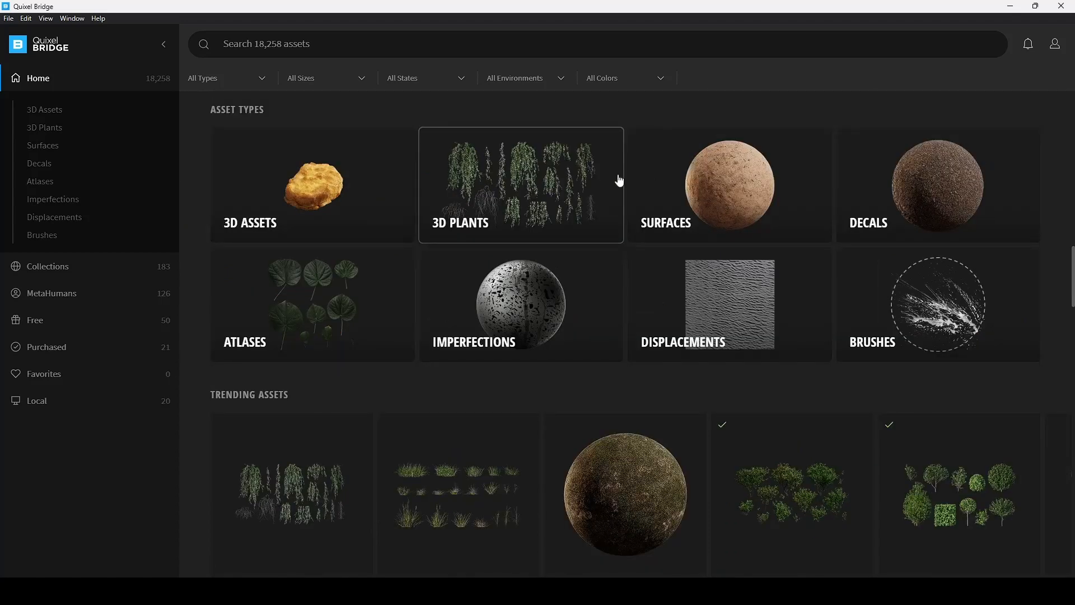
pyautogui.click(1055, 45)
pyautogui.click(801, 108)
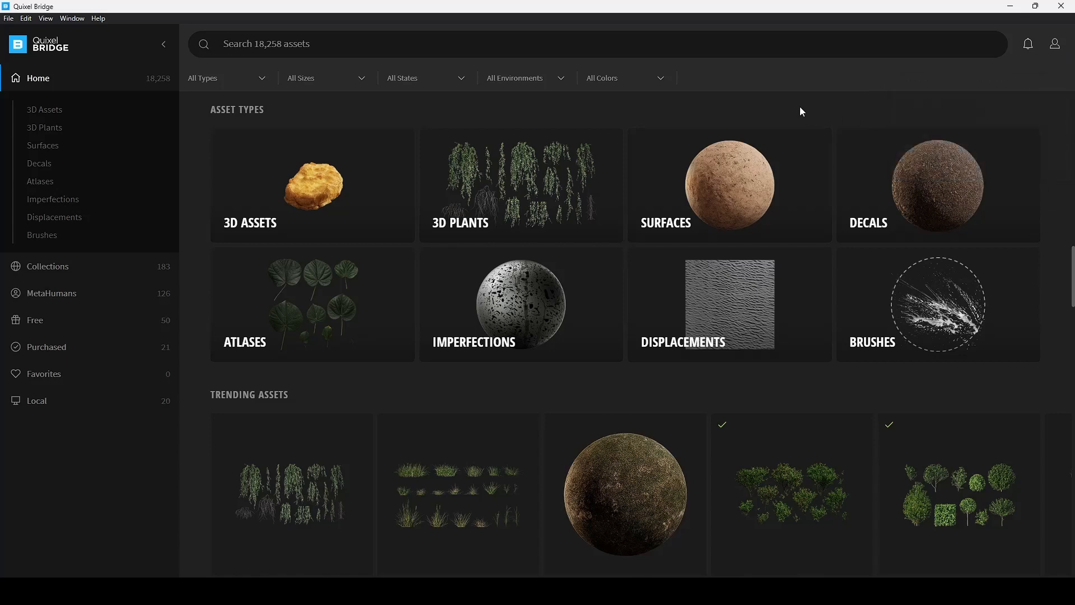
# Step: Open the export settings and set the export target to Blender
pyautogui.click(27, 18)
pyautogui.click(45, 159)
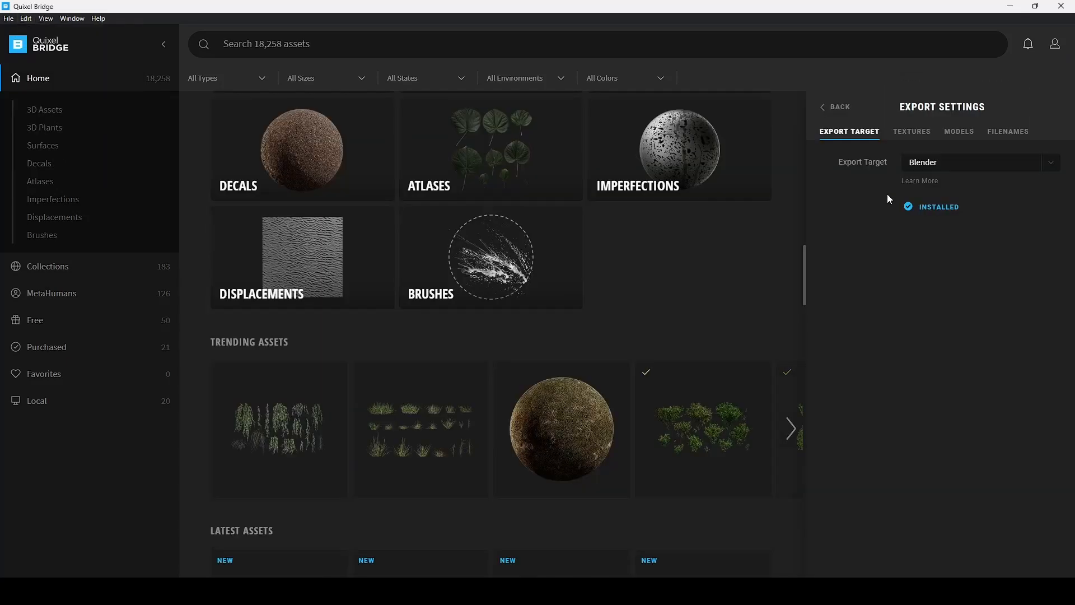
pyautogui.moveTo(888, 181); pyautogui.dragTo(996, 168)
pyautogui.click(996, 170)
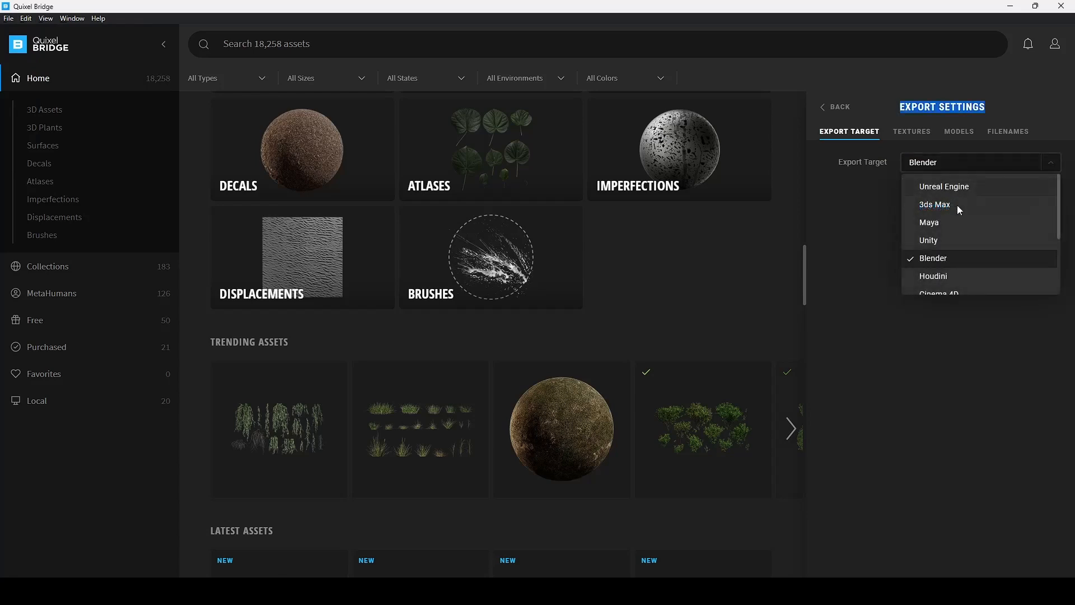
pyautogui.click(946, 261)
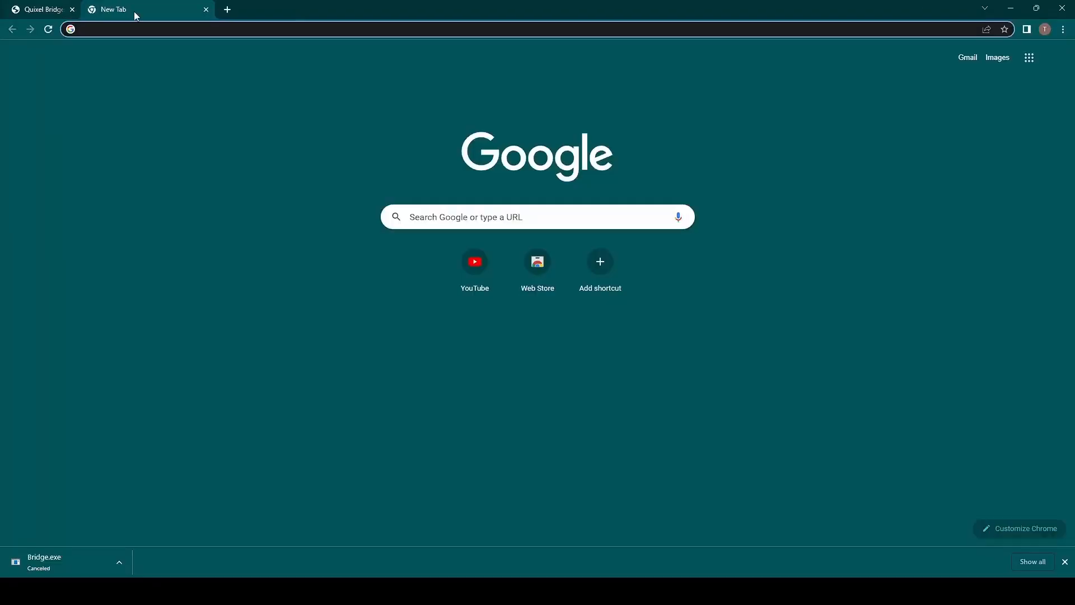
# Step: Open YouTube in the browser, search for "how to install brigde in blender" and look through the tutorial results
pyautogui.click(469, 286)
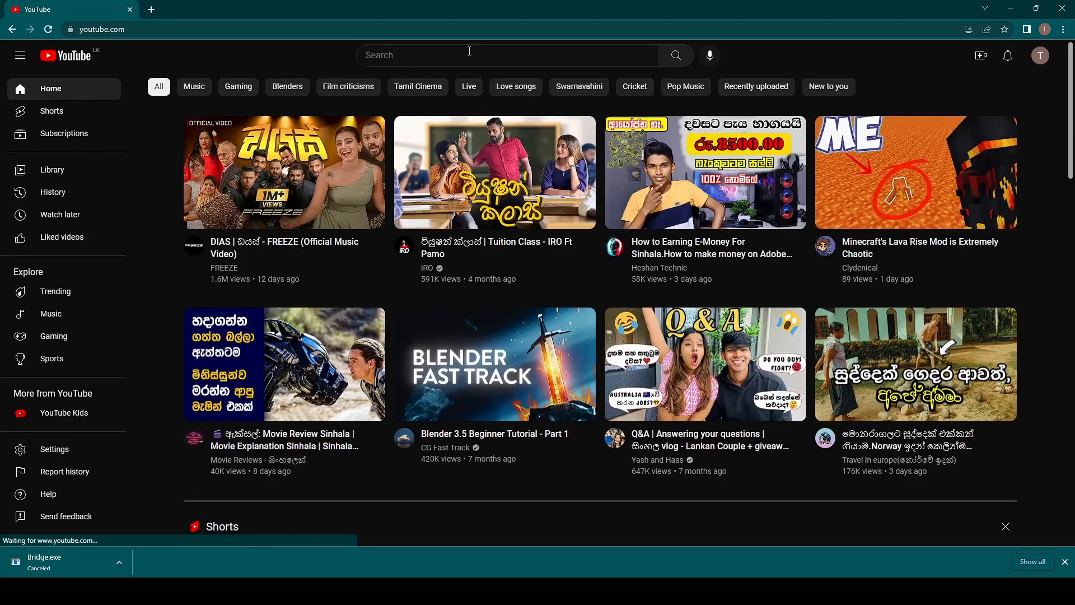
pyautogui.click(470, 51)
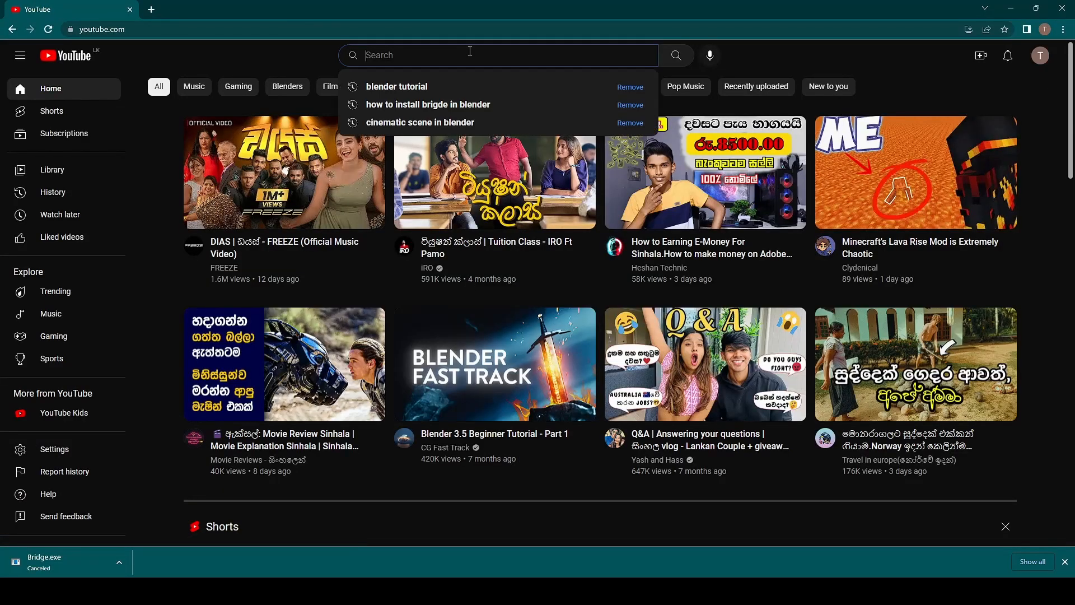
pyautogui.click(456, 112)
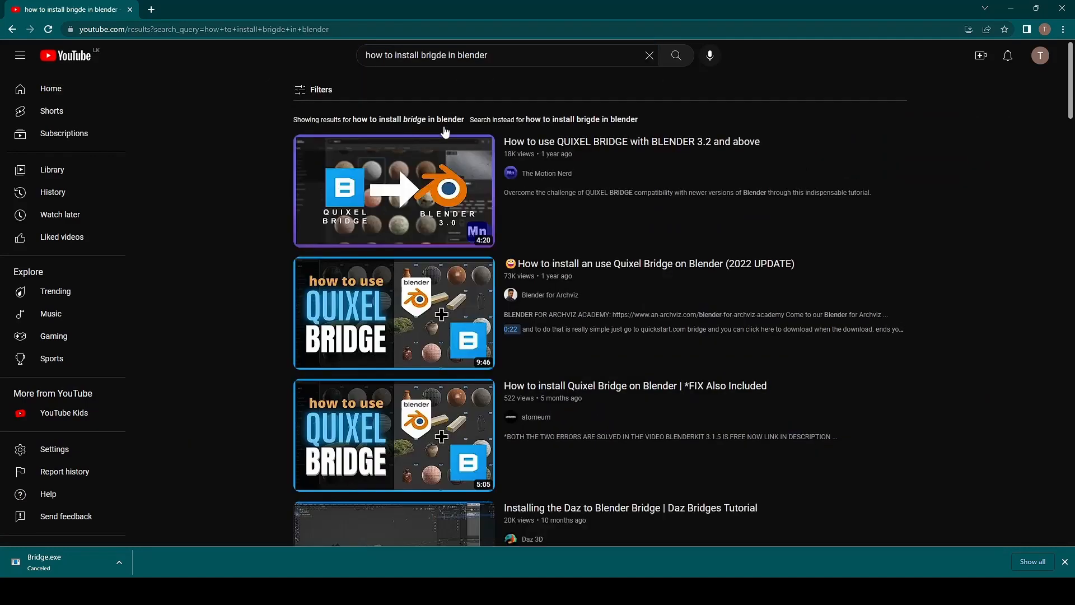
pyautogui.scroll(-1, 635, 199)
pyautogui.scroll(-5, 636, 197)
pyautogui.scroll(6, 635, 196)
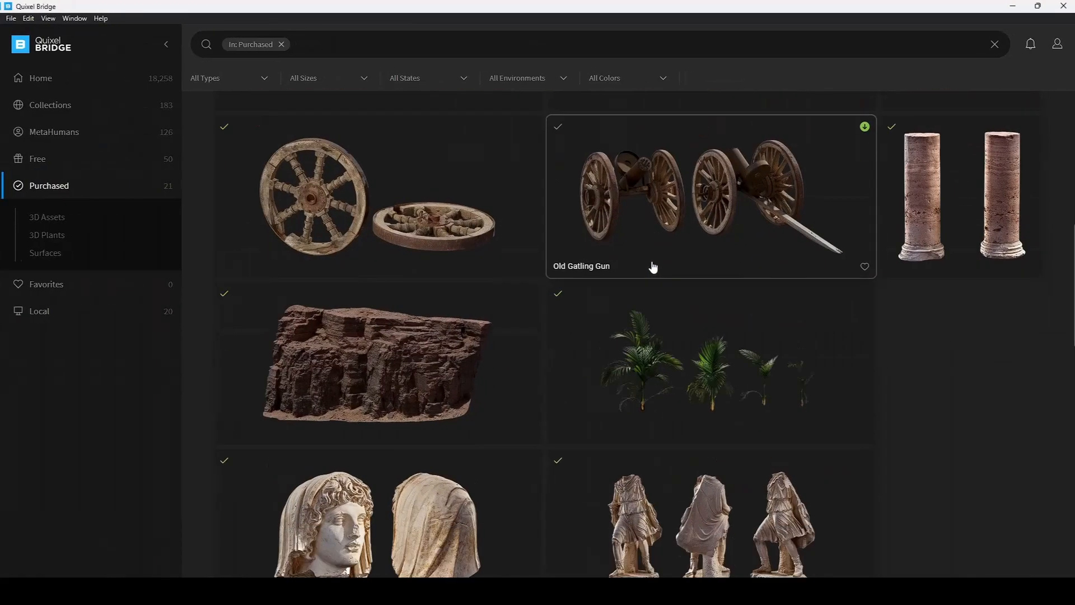
# Step: Switch to Quixel Bridge, browse the purchased assets and export the wider of the two Rock Sandstone assets to Blender
pyautogui.scroll(-5, 652, 266)
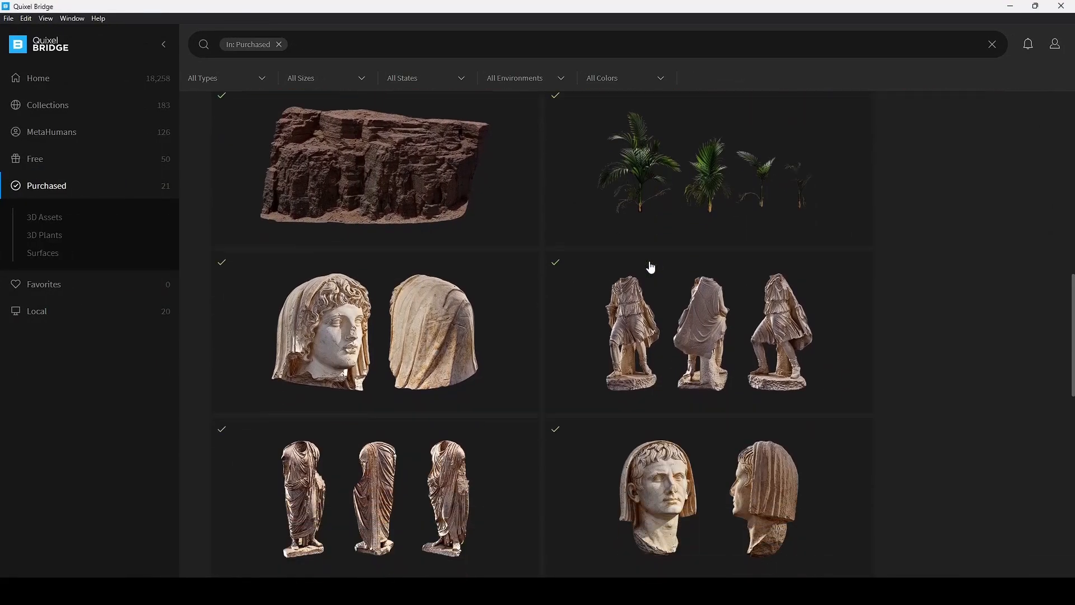
pyautogui.scroll(-10, 653, 266)
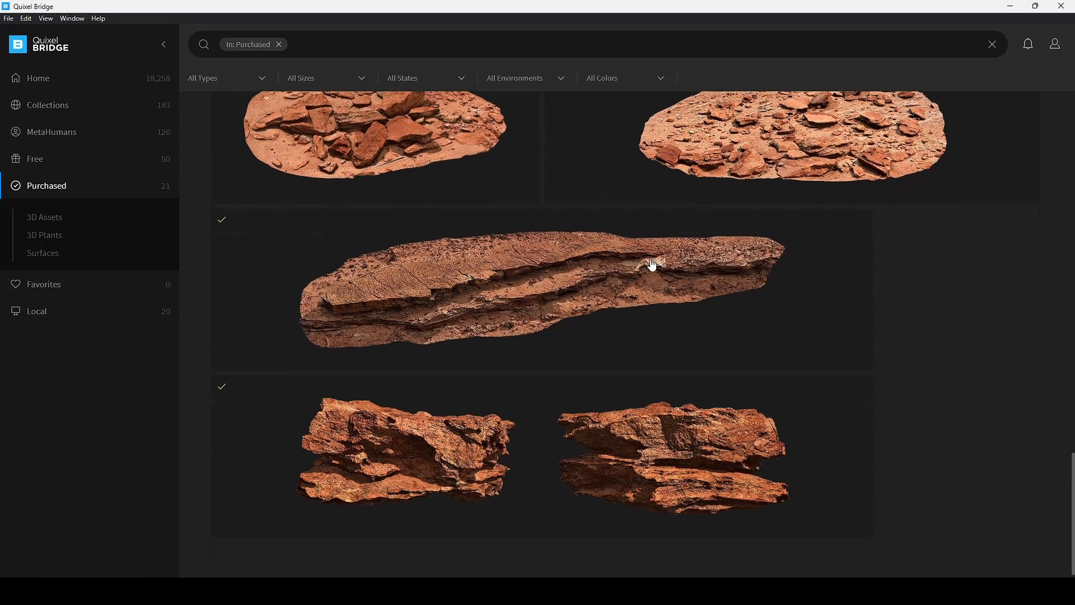
pyautogui.scroll(8, 653, 266)
pyautogui.scroll(-5, 506, 260)
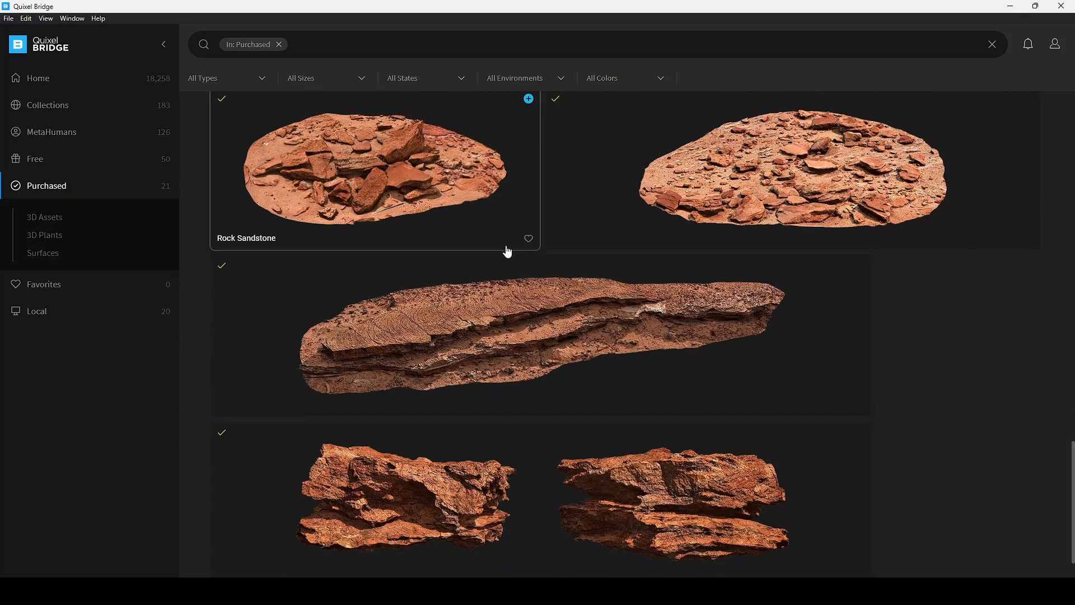
pyautogui.scroll(5, 508, 252)
pyautogui.scroll(-5, 508, 245)
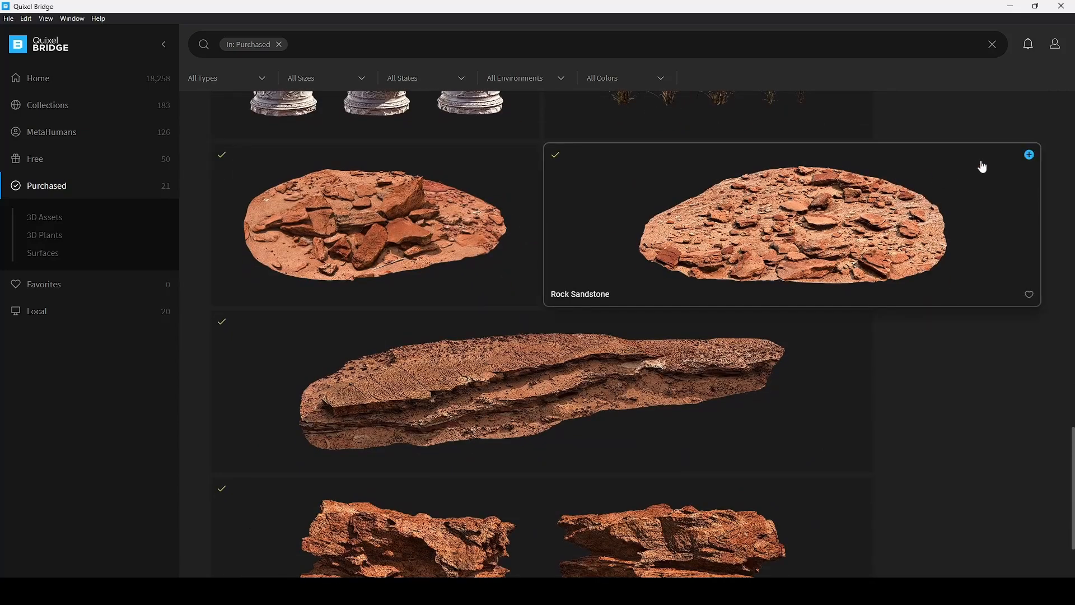
pyautogui.moveTo(1031, 162)
pyautogui.click(1030, 155)
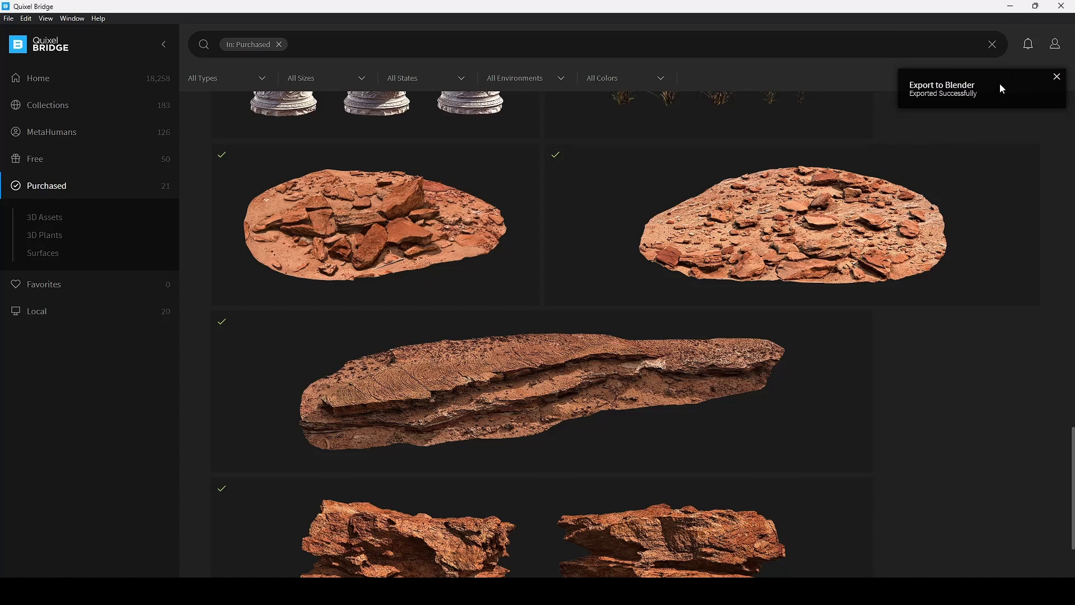
# Step: Switch to the new, unsaved Blender scene and examine the imported sandstone rock up close
pyautogui.press('super+Tab')
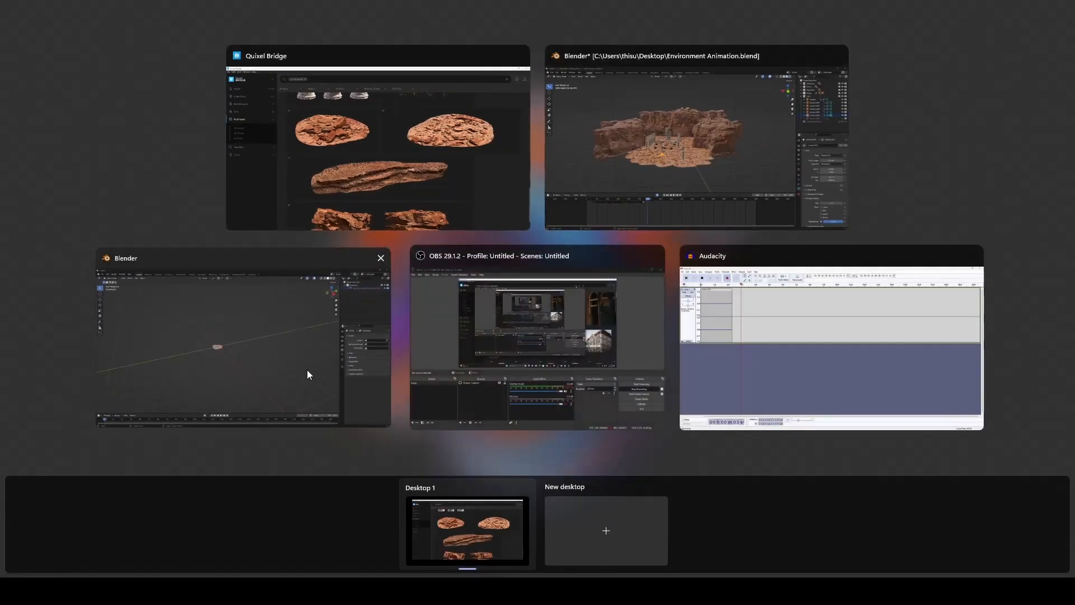
pyautogui.click(307, 370)
pyautogui.moveTo(319, 351); pyautogui.dragTo(465, 377, button='middle')
pyautogui.scroll(5, 465, 378)
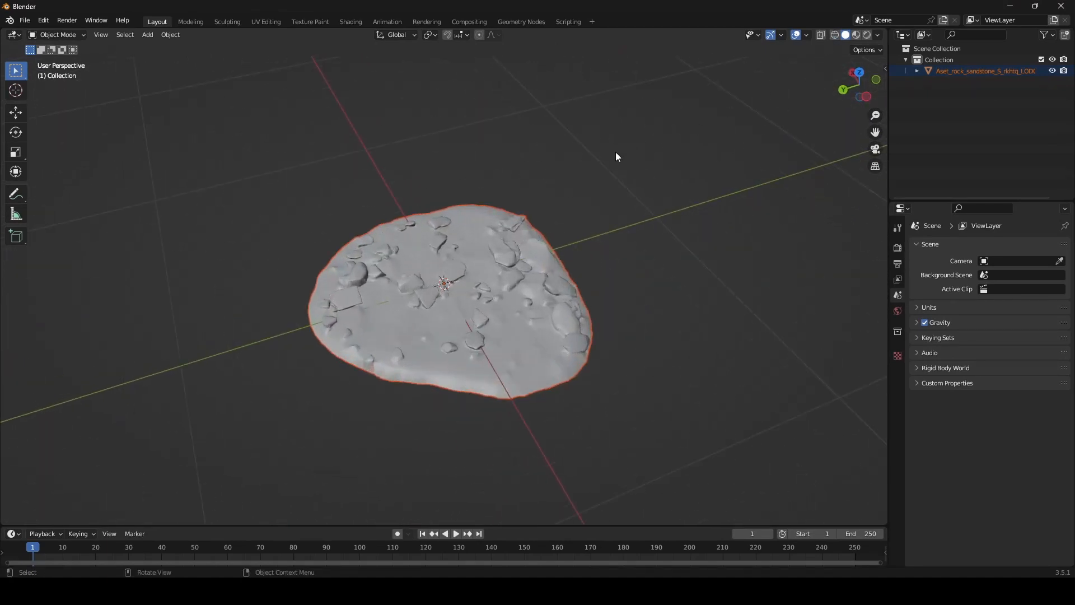
# Step: Set the viewport shading to Material Preview and inspect the textures of the imported rock
pyautogui.press('z')
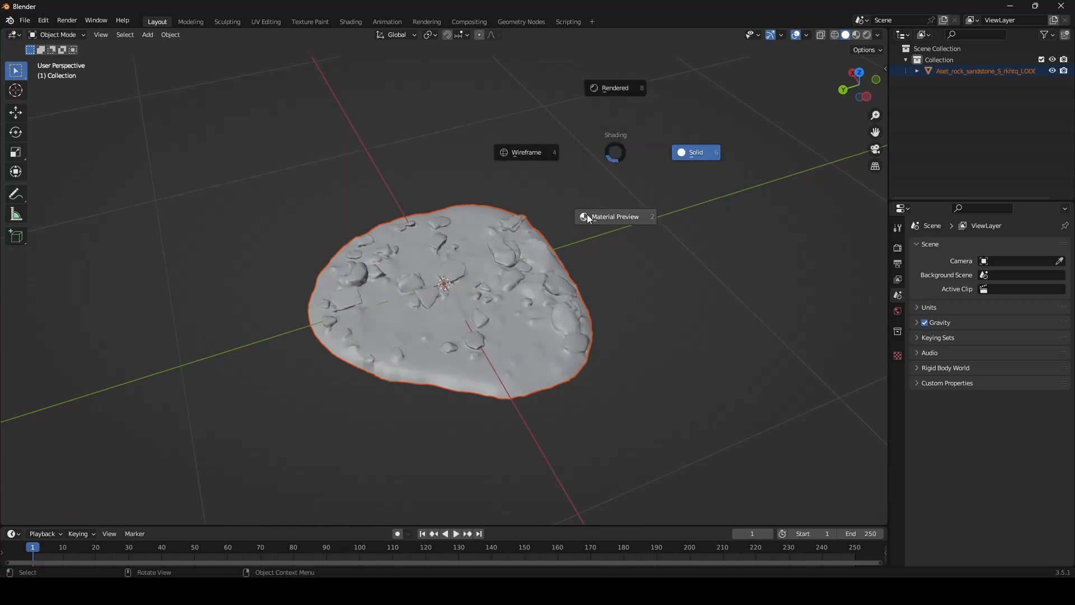
pyautogui.click(451, 307)
pyautogui.scroll(9, 549, 373)
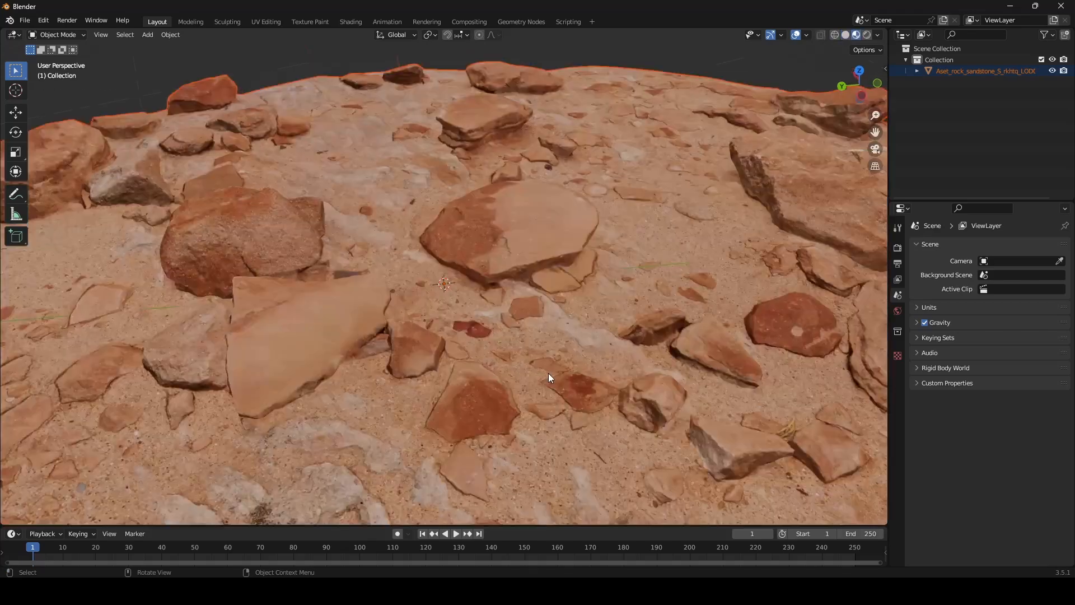
pyautogui.moveTo(415, 386)
pyautogui.mouseDown(button='middle')
pyautogui.moveTo(391, 373)
pyautogui.moveTo(533, 338)
pyautogui.moveTo(644, 334)
pyautogui.moveTo(395, 319)
pyautogui.moveTo(631, 325)
pyautogui.mouseUp(button='middle')
pyautogui.scroll(-8, 630, 328)
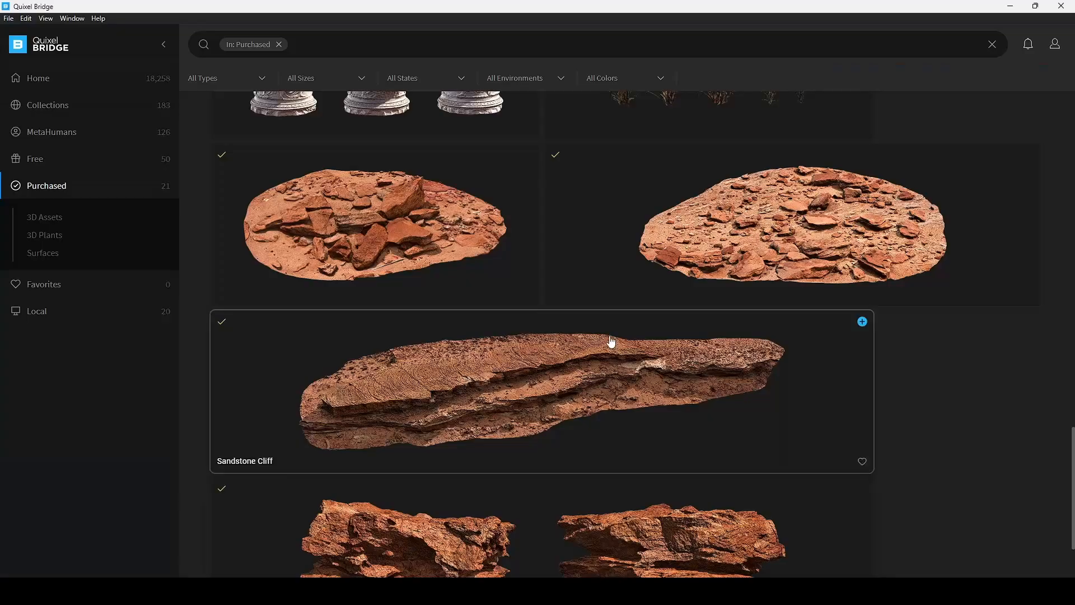
# Step: Switch back to Quixel Bridge and export the veiled Roman Statue head, the robed headless statue and the smaller Rock Sandstone to Blender
pyautogui.scroll(-10, 718, 353)
pyautogui.click(529, 214)
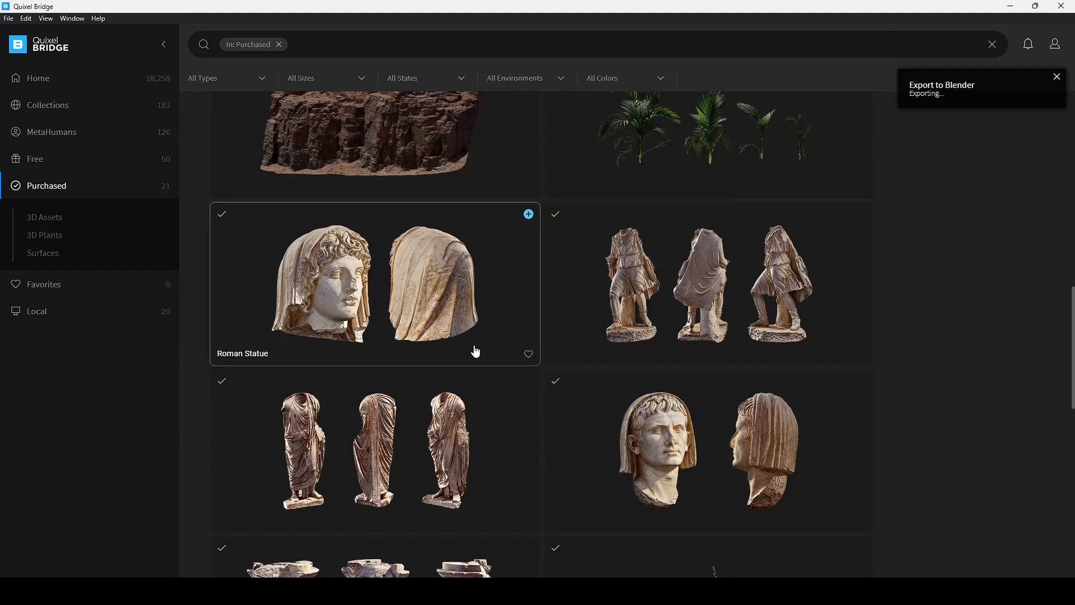
pyautogui.click(529, 381)
pyautogui.scroll(-10, 694, 347)
pyautogui.click(528, 155)
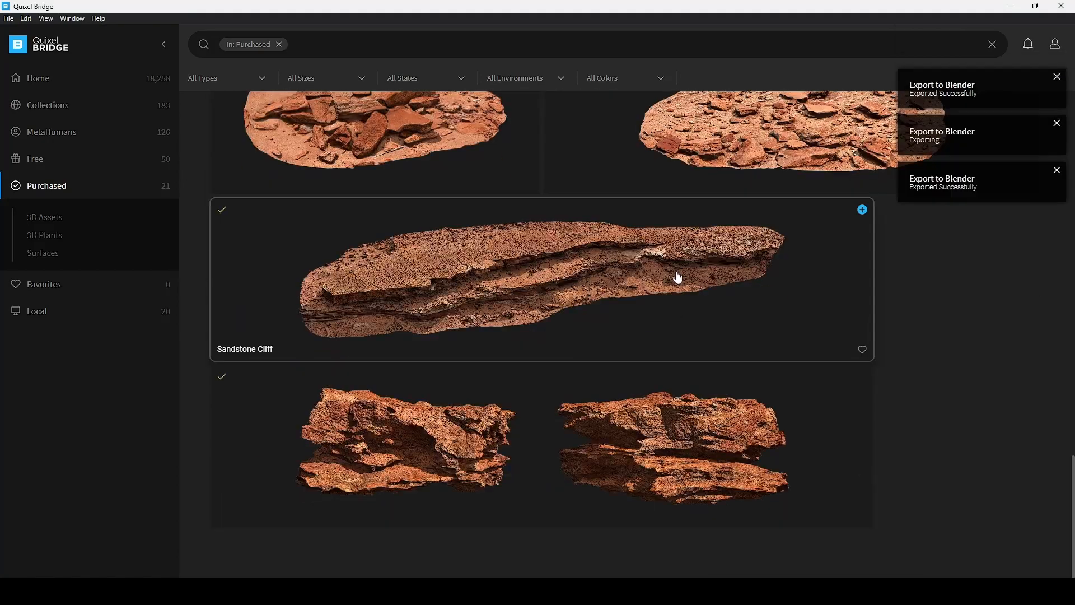
# Step: Export the Wooden Barrel and the wooden wheels from the purchased assets to Blender
pyautogui.scroll(10, 677, 276)
pyautogui.click(862, 329)
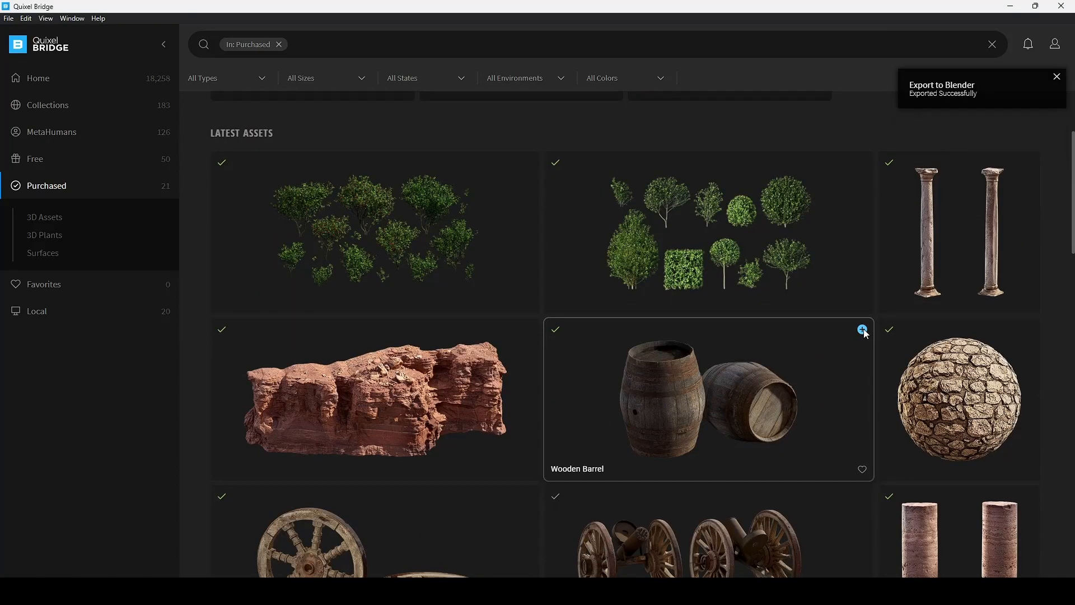
pyautogui.click(864, 330)
pyautogui.scroll(-12, 426, 314)
pyautogui.scroll(9, 444, 310)
pyautogui.click(529, 329)
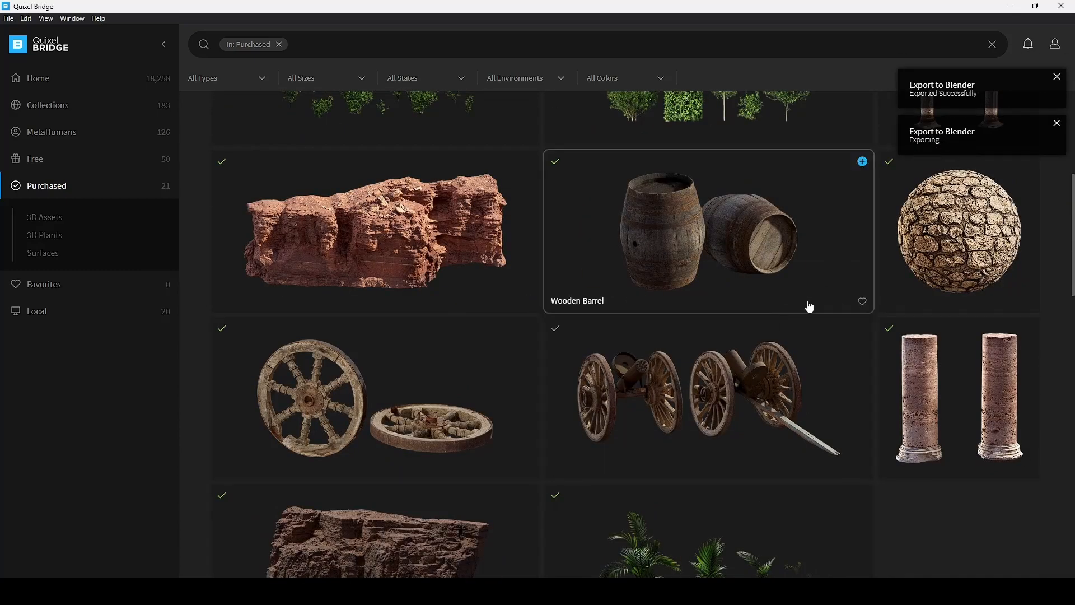
# Step: Switch to the new Blender scene and move the imported barrel into a new collection named Assets
pyautogui.scroll(-10, 756, 336)
pyautogui.press('super+Tab')
pyautogui.click(646, 127)
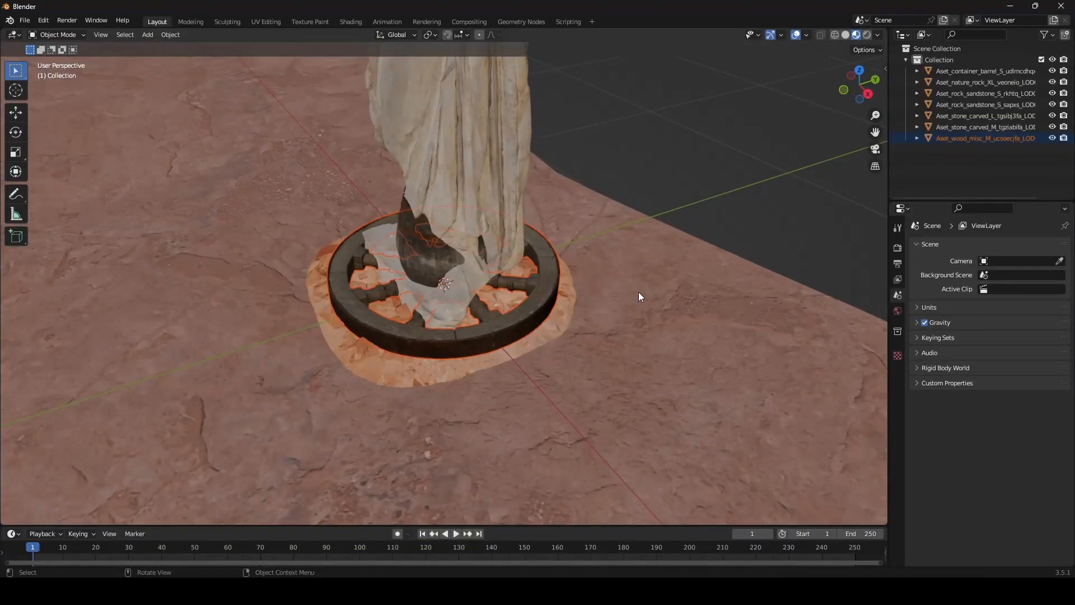
pyautogui.scroll(-10, 639, 291)
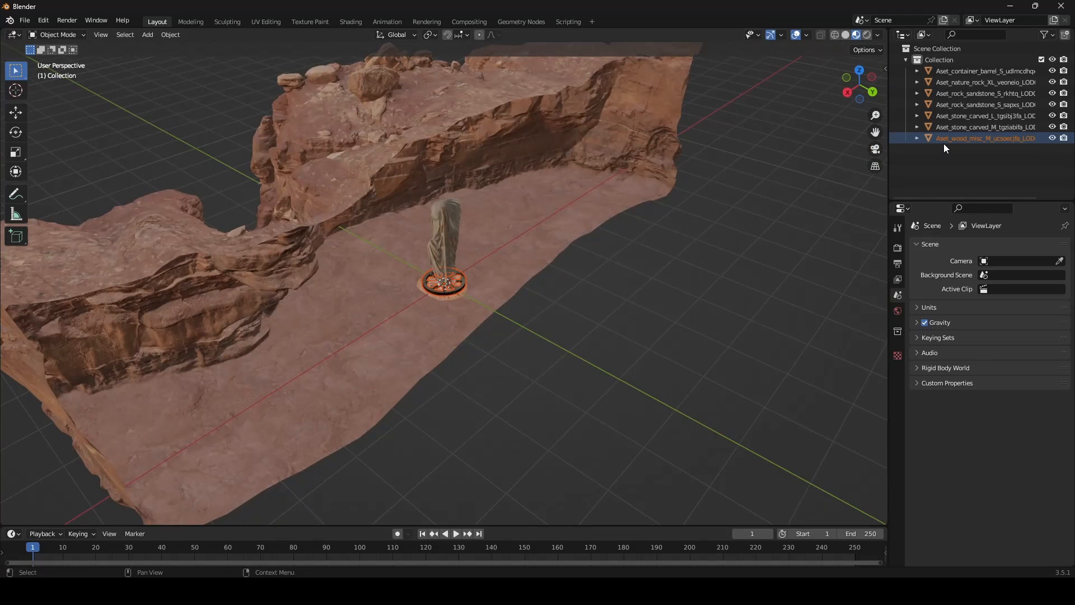
pyautogui.click(977, 139)
pyautogui.click(962, 70)
pyautogui.press('m')
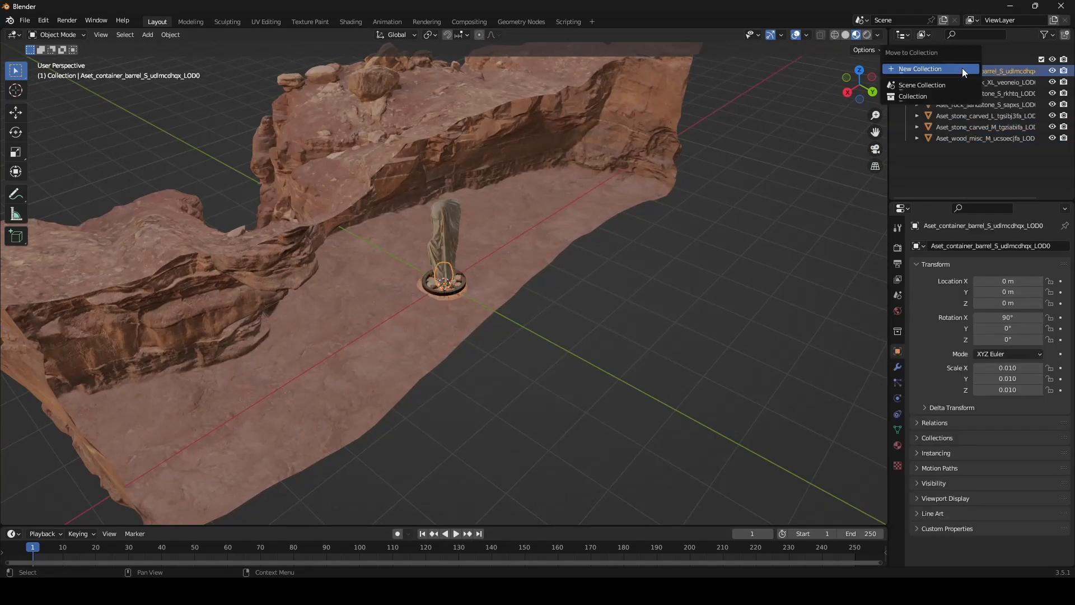
pyautogui.click(962, 68)
pyautogui.click(961, 102)
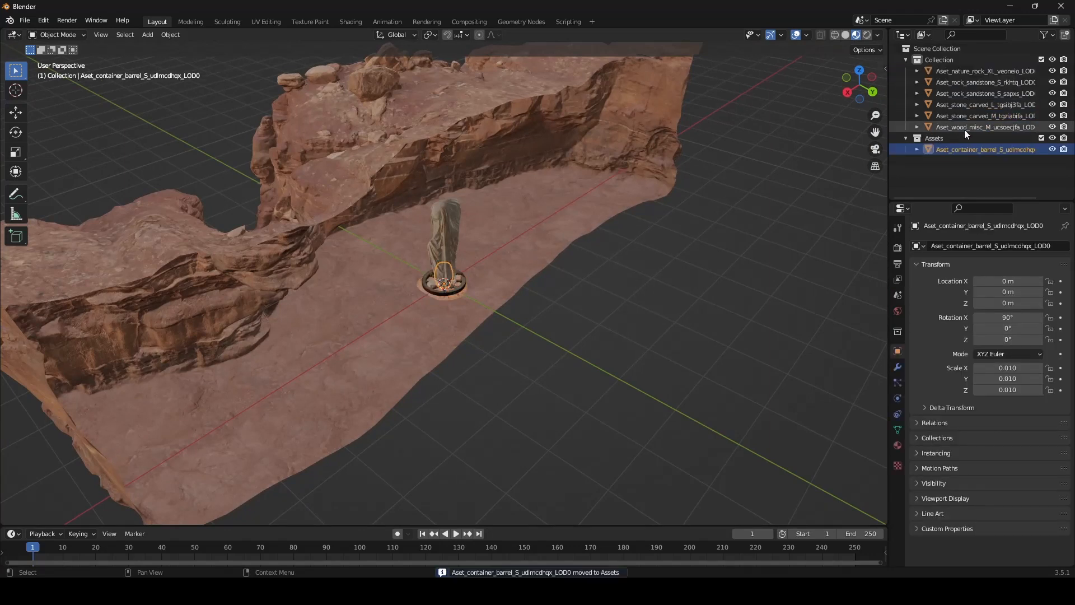
# Step: Move the wooden wheel, the carved statue head and the robed headless statue into the Assets collection
pyautogui.click(963, 116)
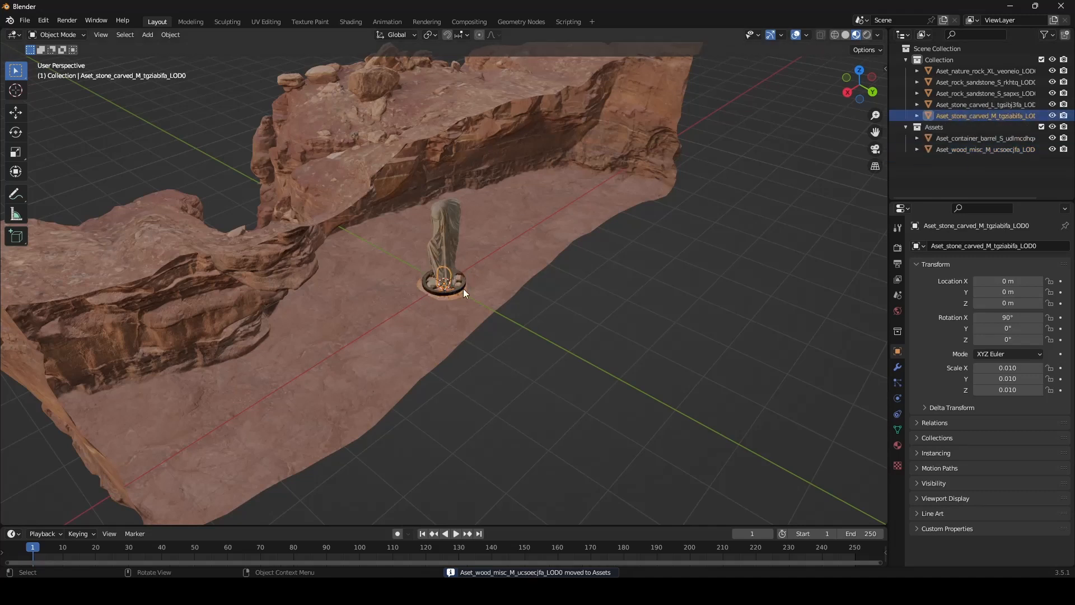
pyautogui.press('m')
pyautogui.click(950, 147)
pyautogui.click(961, 106)
pyautogui.press('m')
pyautogui.click(932, 108)
# Step: Move the sandstone rock Aset_rock_sandstone_S_sapxs_LOD0 into a new collection named Rocks
pyautogui.click(963, 93)
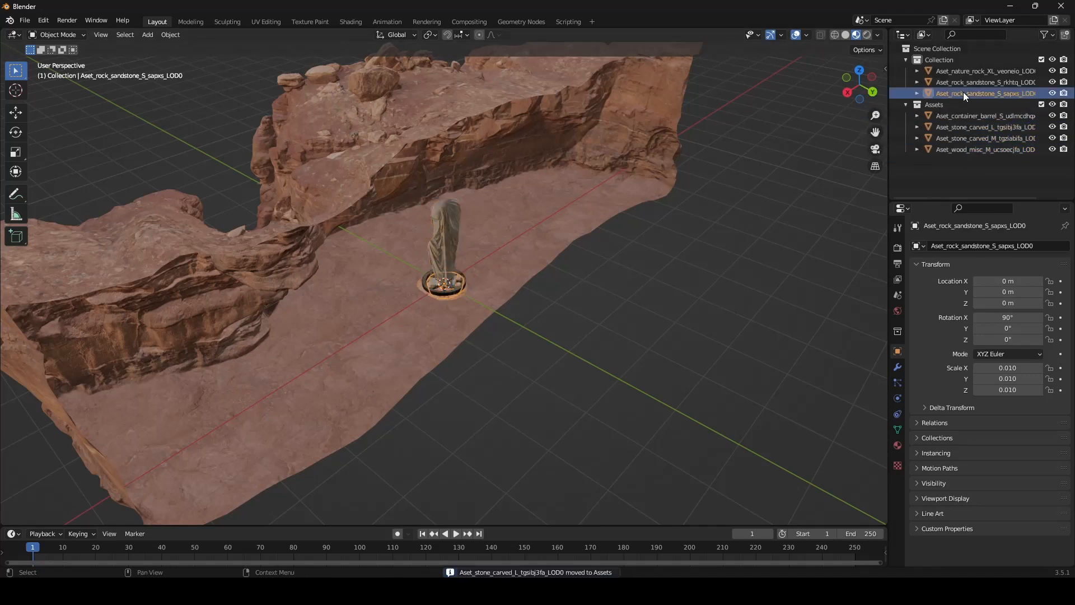
pyautogui.press('m')
pyautogui.click(930, 54)
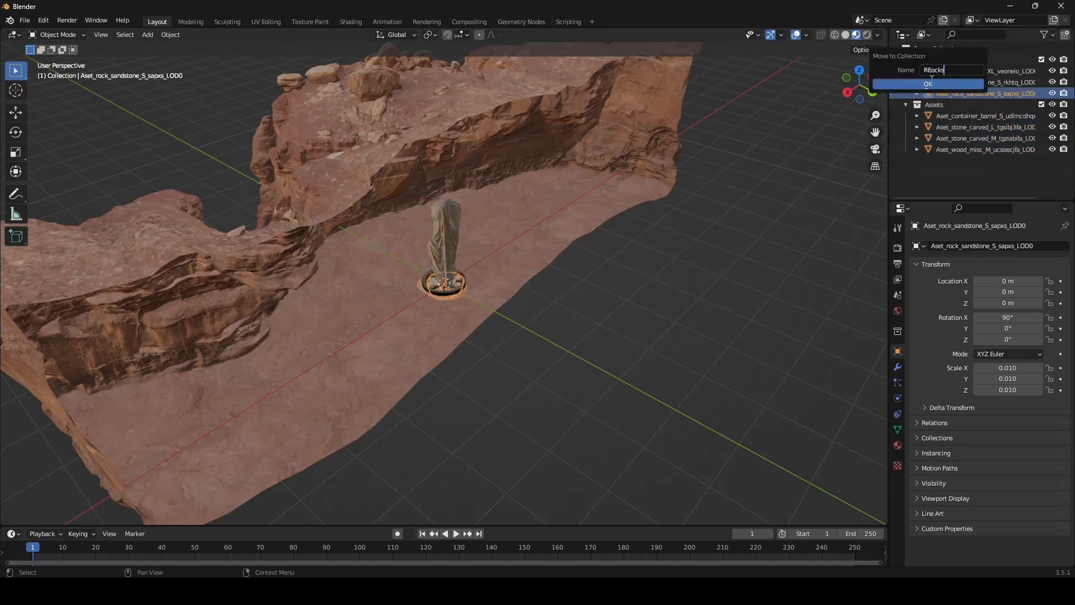
pyautogui.press('Return')
pyautogui.press('Return')
# Step: Move the remaining sandstone rock and the large canyon rock into the Rocks collection
pyautogui.click(967, 82)
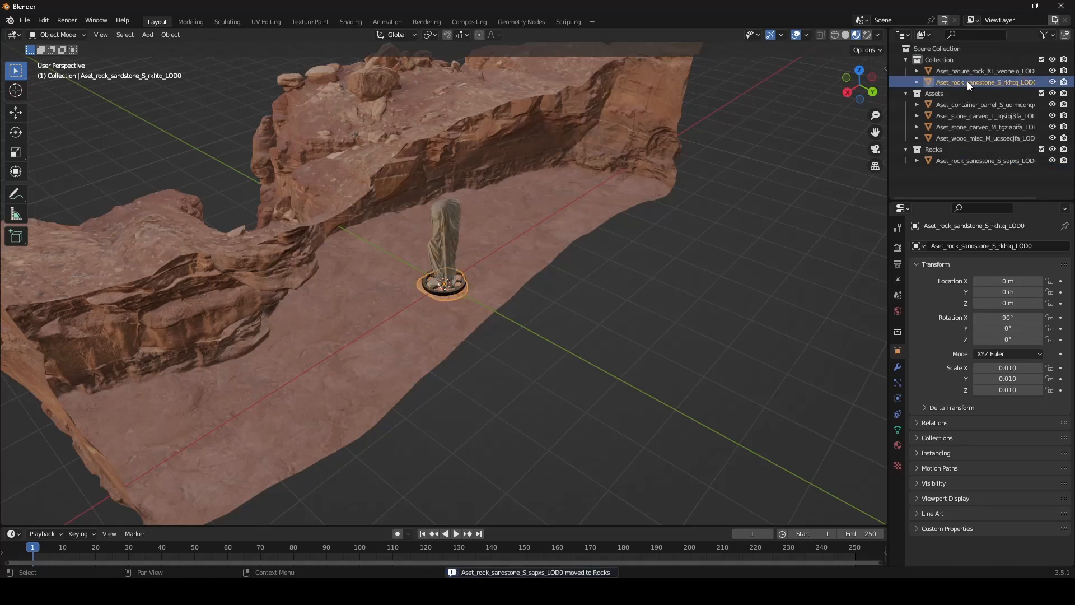
pyautogui.press('m')
pyautogui.click(938, 121)
pyautogui.click(980, 71)
pyautogui.press('m')
pyautogui.click(980, 68)
# Step: Collapse the Assets and Rocks collections and hide both of them in the viewport
pyautogui.click(904, 71)
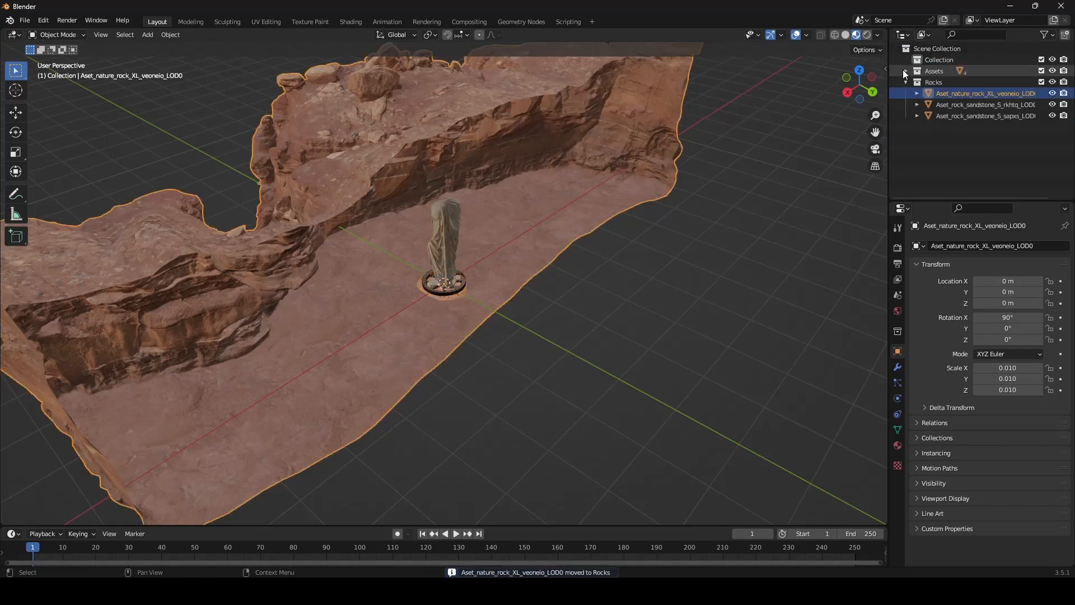
pyautogui.click(906, 81)
pyautogui.moveTo(426, 313); pyautogui.dragTo(486, 322, button='middle')
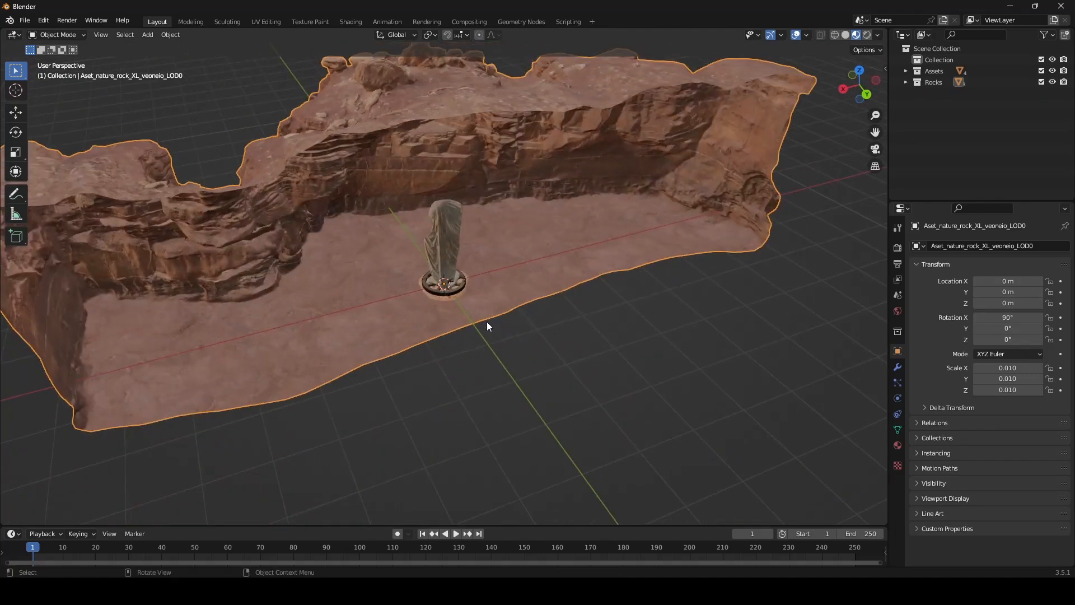
pyautogui.click(1053, 82)
pyautogui.click(1053, 71)
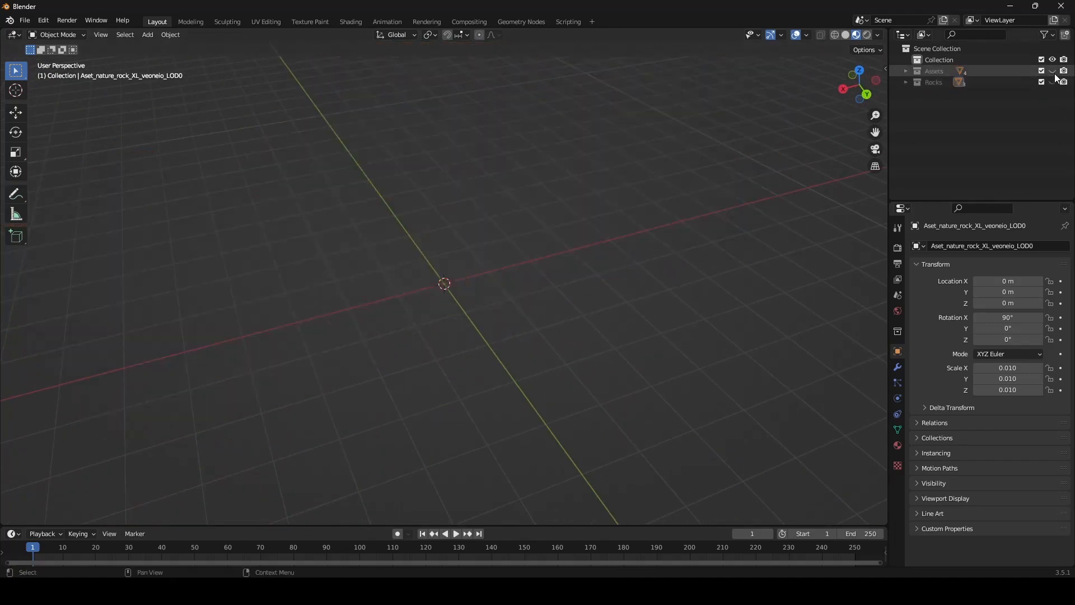
pyautogui.click(1053, 71)
pyautogui.click(1053, 71)
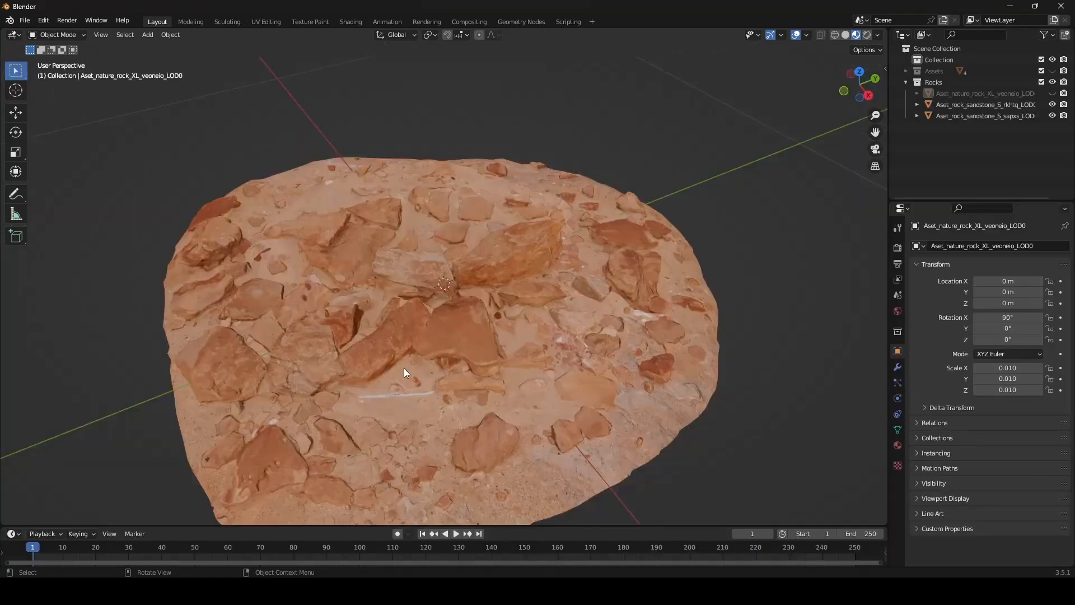
# Step: Examine the sandstone ground rocks from another angle and from farther away
pyautogui.moveTo(404, 368); pyautogui.dragTo(589, 353, button='middle')
pyautogui.scroll(-6, 589, 348)
pyautogui.scroll(-2, 437, 339)
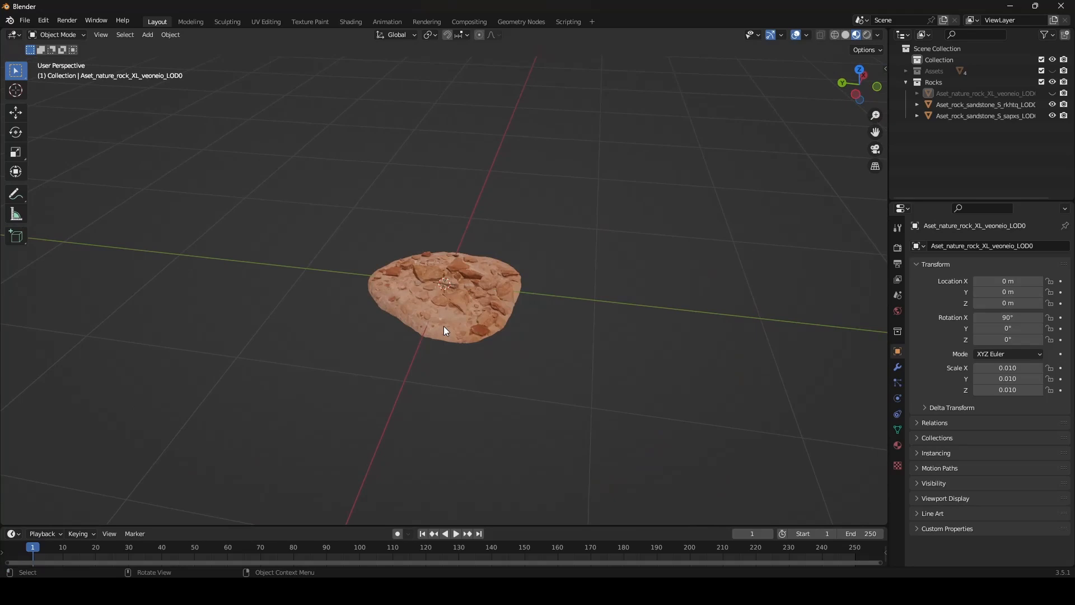
# Step: Switch to the Environment Animation.blend window and examine the ground built from duplicated sandstone rocks
pyautogui.press('super+Tab')
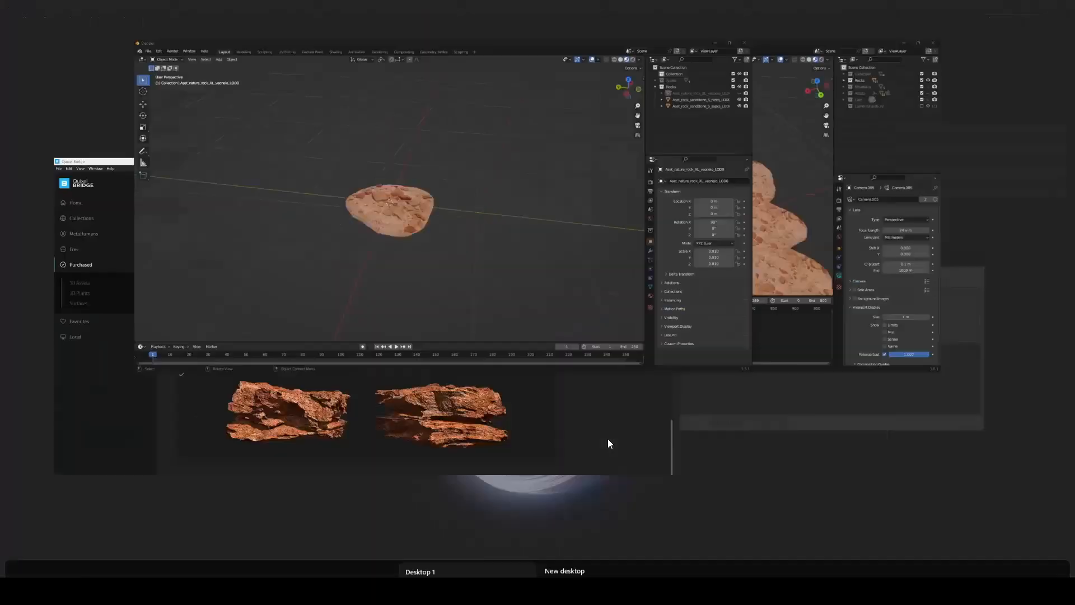
pyautogui.click(720, 132)
pyautogui.scroll(-4, 398, 285)
pyautogui.moveTo(463, 276); pyautogui.dragTo(430, 270, button='middle')
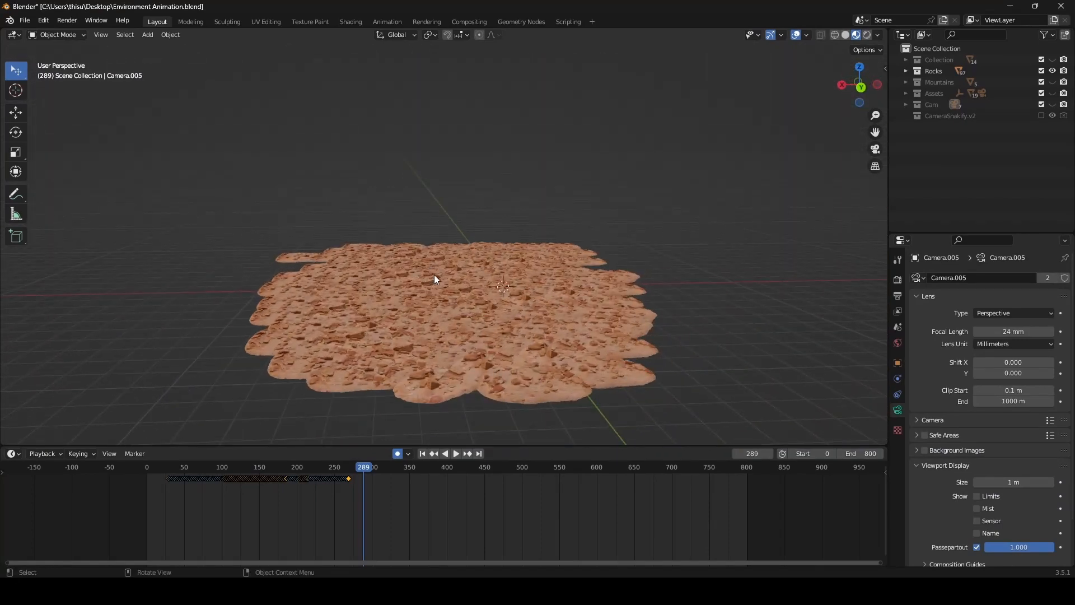
# Step: Unhide the Mountains, Collection and Assets collections one after another to reveal the full canyon scene
pyautogui.click(1053, 82)
pyautogui.moveTo(308, 236); pyautogui.dragTo(522, 252, button='middle')
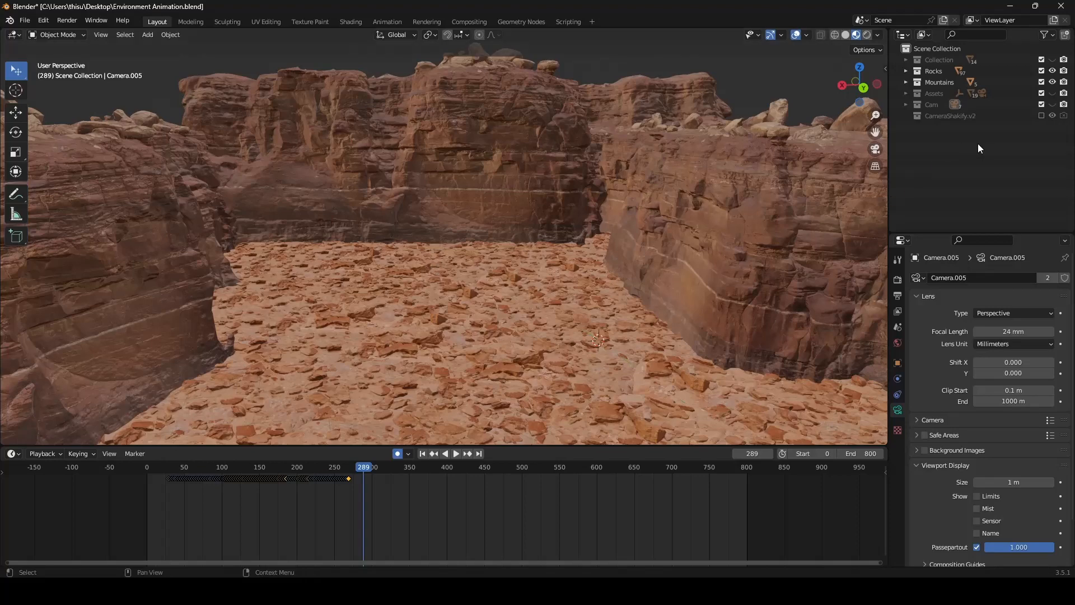
pyautogui.click(1053, 59)
pyautogui.moveTo(488, 330); pyautogui.dragTo(464, 281, button='middle')
pyautogui.moveTo(564, 293); pyautogui.dragTo(513, 294, button='middle')
pyautogui.click(1053, 94)
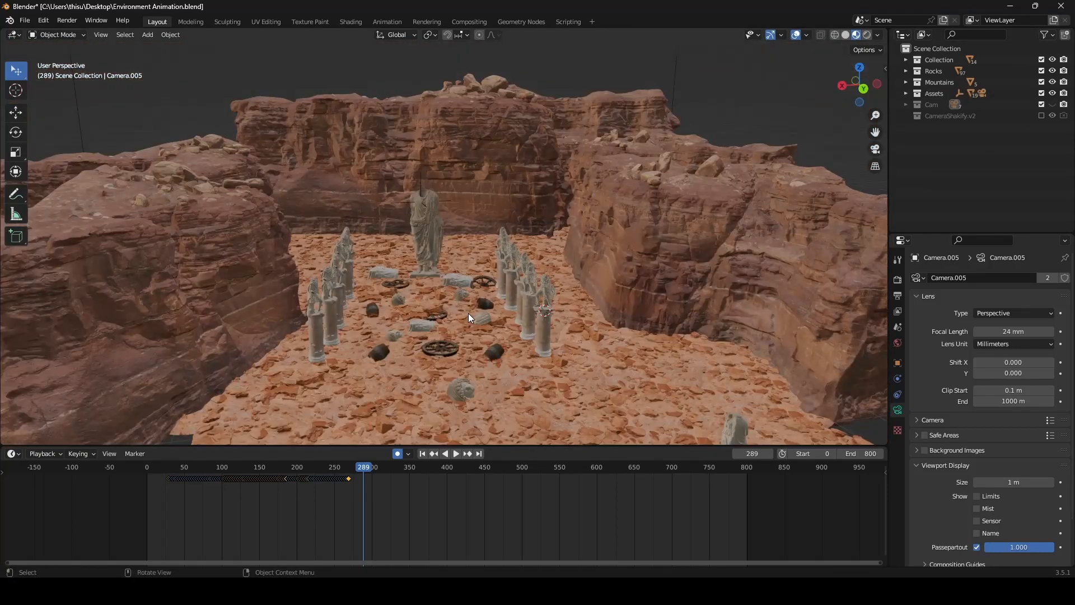
# Step: Examine the fallen statue heads, barrels and wooden wheels scattered between the statue columns
pyautogui.scroll(5, 470, 310)
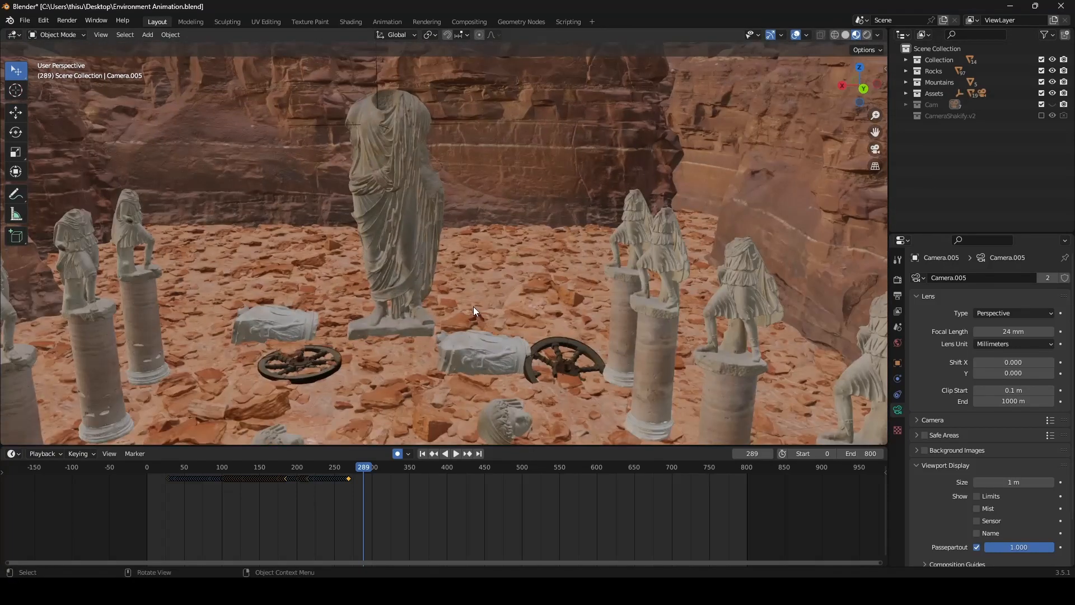
pyautogui.moveTo(469, 307); pyautogui.dragTo(466, 284, button='middle')
pyautogui.click(375, 324)
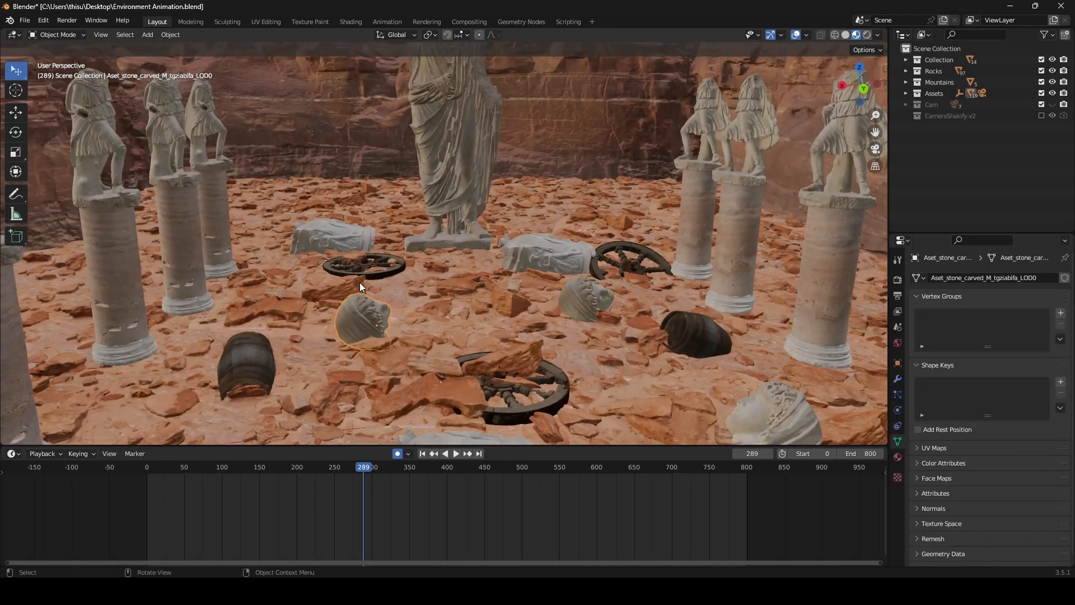
pyautogui.moveTo(360, 283); pyautogui.dragTo(324, 406, button='middle')
pyautogui.click(374, 343)
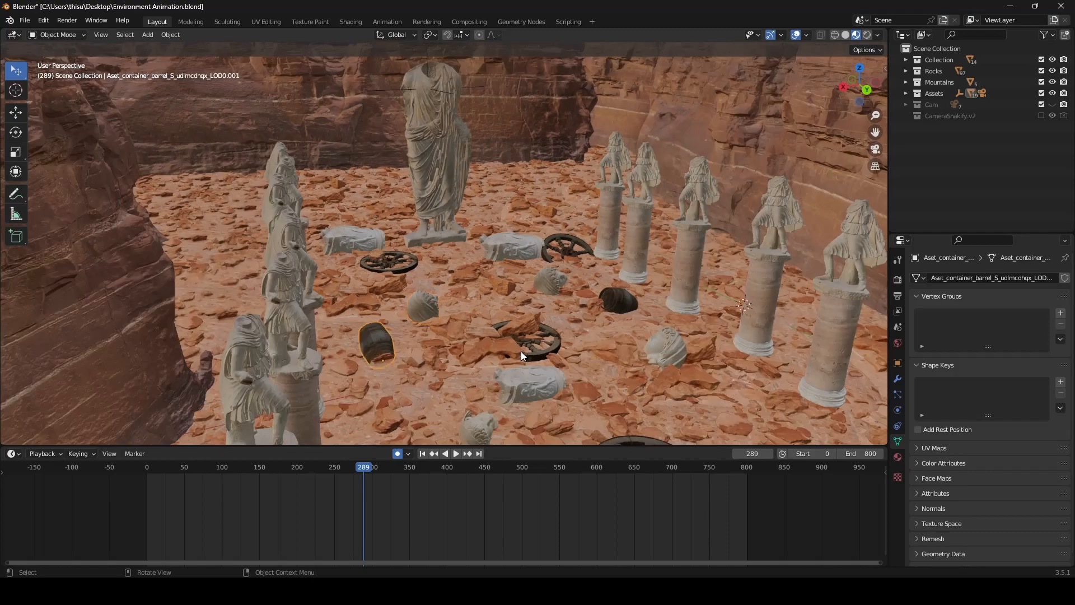
pyautogui.click(567, 239)
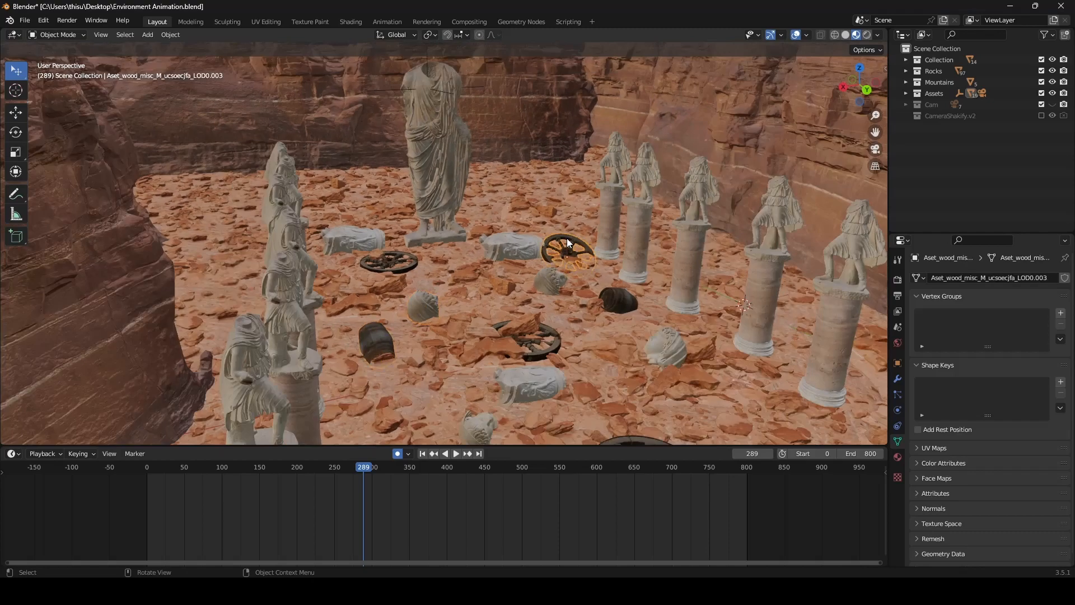
# Step: Examine the large headless statue and the overall layout of columns, props and canyon walls
pyautogui.scroll(-5, 594, 243)
pyautogui.moveTo(630, 233); pyautogui.dragTo(599, 225, button='middle')
pyautogui.scroll(2, 560, 227)
pyautogui.click(463, 230)
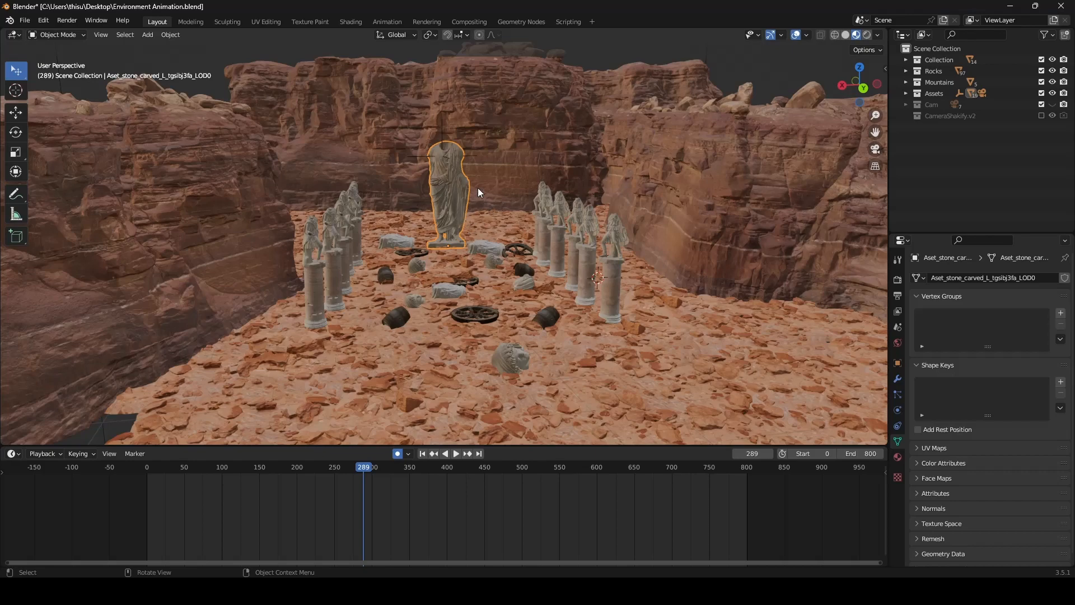
pyautogui.scroll(-3, 474, 283)
pyautogui.moveTo(518, 287)
pyautogui.mouseDown(button='middle')
pyautogui.moveTo(452, 289)
pyautogui.moveTo(635, 301)
pyautogui.moveTo(583, 322)
pyautogui.moveTo(500, 306)
pyautogui.moveTo(520, 296)
pyautogui.mouseUp(button='middle')
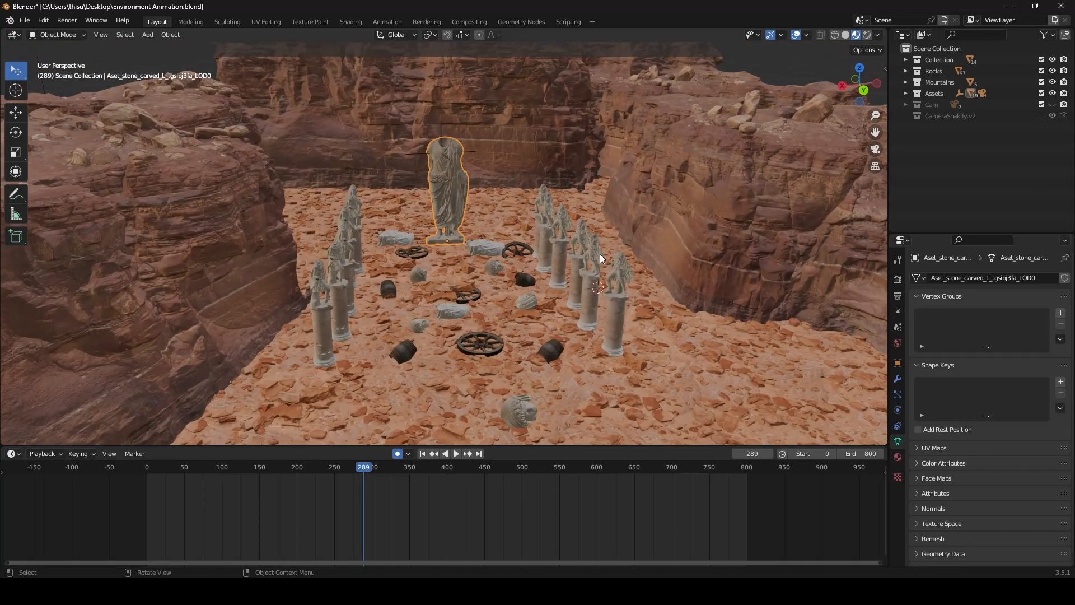
pyautogui.scroll(-2, 600, 254)
pyautogui.moveTo(493, 372)
pyautogui.mouseDown(button='middle')
pyautogui.moveTo(537, 360)
pyautogui.moveTo(502, 356)
pyautogui.mouseUp(button='middle')
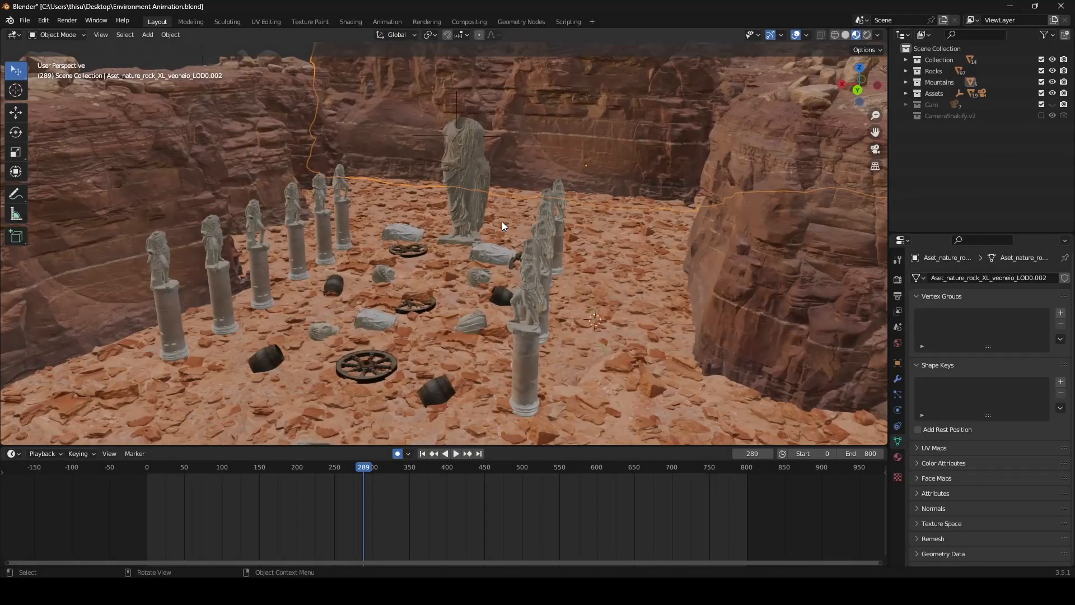
# Step: Expand the Cam collection, look through Camera and Camera.001 and scrub the timeline to review their motion
pyautogui.scroll(-2, 304, 62)
pyautogui.click(906, 104)
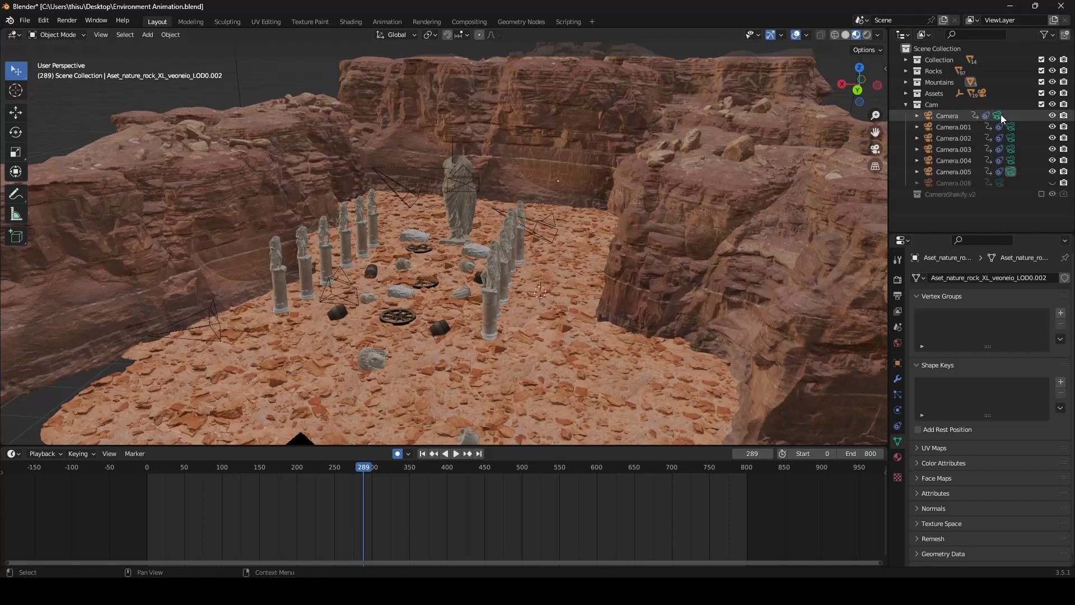
pyautogui.click(1001, 115)
pyautogui.press('KP_0')
pyautogui.moveTo(295, 468); pyautogui.dragTo(149, 467)
pyautogui.click(1009, 128)
pyautogui.moveTo(215, 467); pyautogui.dragTo(751, 468)
# Step: Look through Camera.002, Camera.003, Camera.004 and Camera.005, scrubbing the timeline to review the last two shots
pyautogui.click(1012, 138)
pyautogui.click(1011, 149)
pyautogui.click(1012, 160)
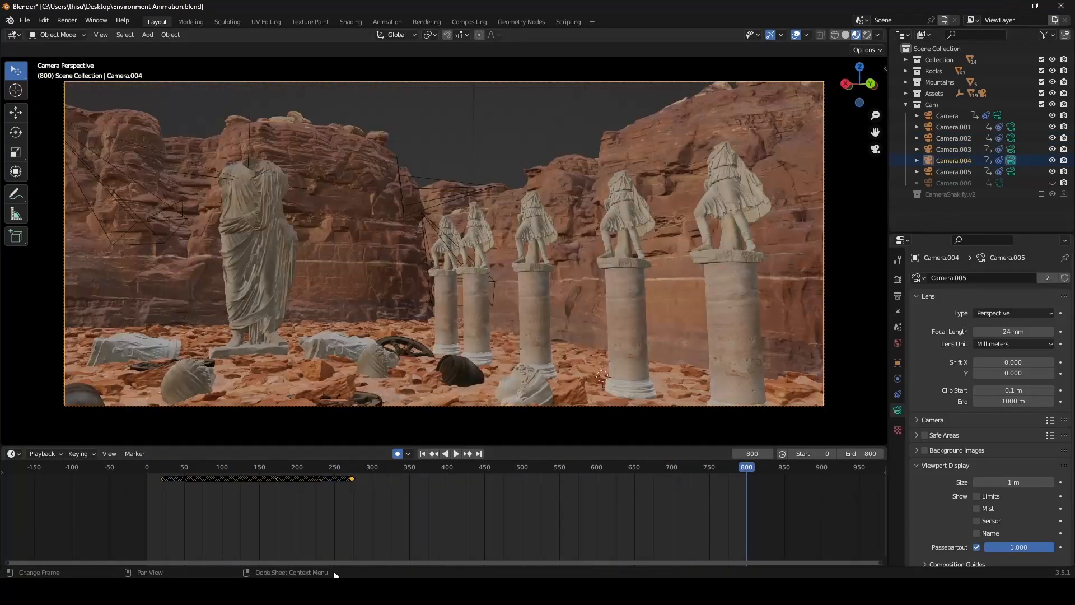
pyautogui.moveTo(171, 468); pyautogui.dragTo(356, 469)
pyautogui.click(1011, 172)
pyautogui.moveTo(216, 466); pyautogui.dragTo(352, 446)
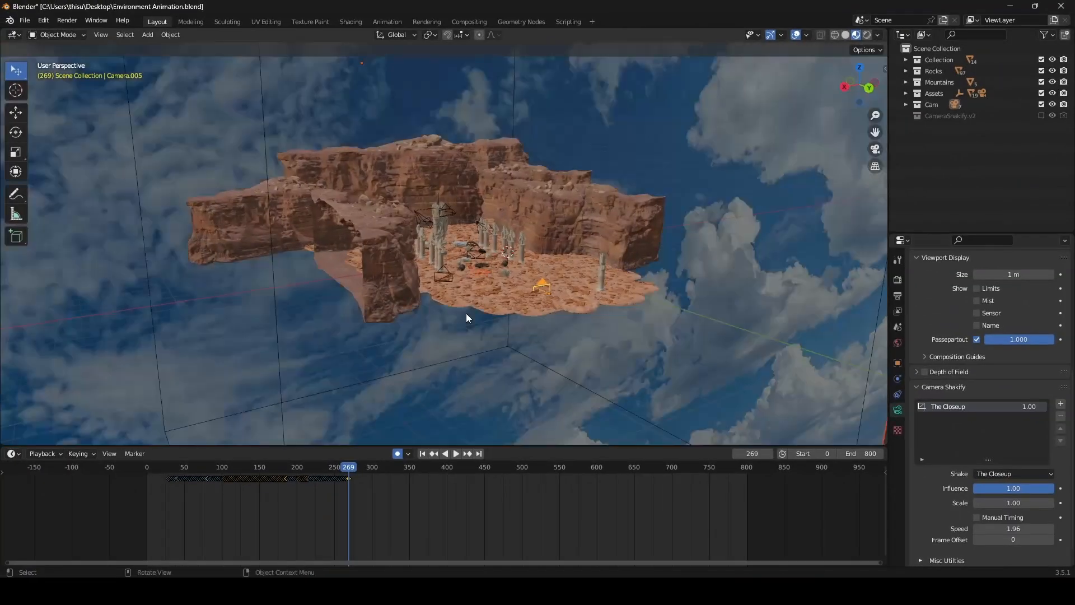
# Step: View the sky image backdrop behind the canyon and check the Import Images as Planes add-on in the preferences
pyautogui.moveTo(466, 314); pyautogui.dragTo(563, 233, button='middle')
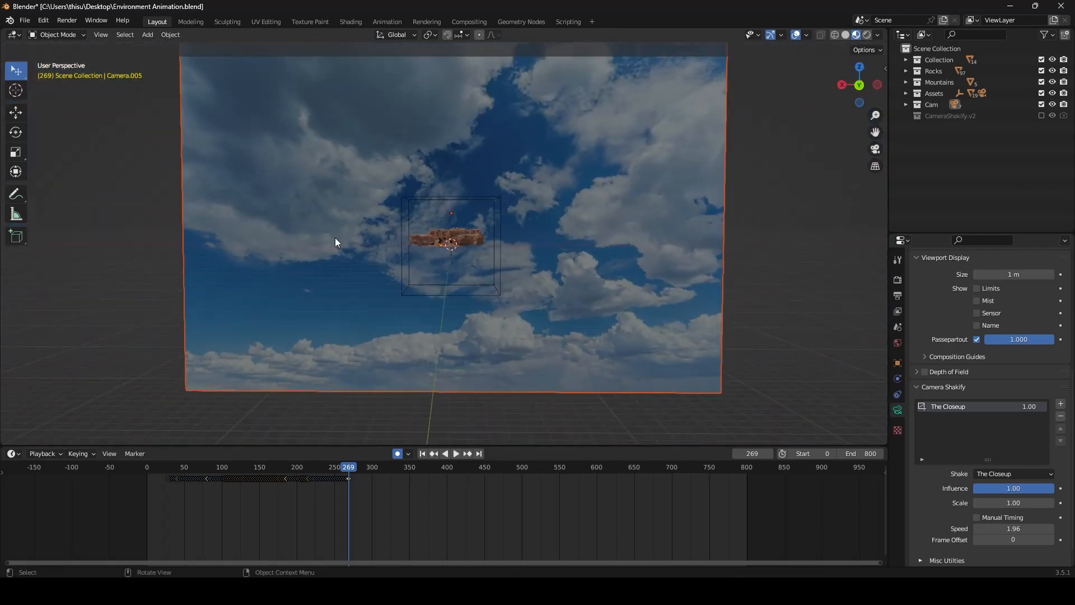
pyautogui.click(43, 20)
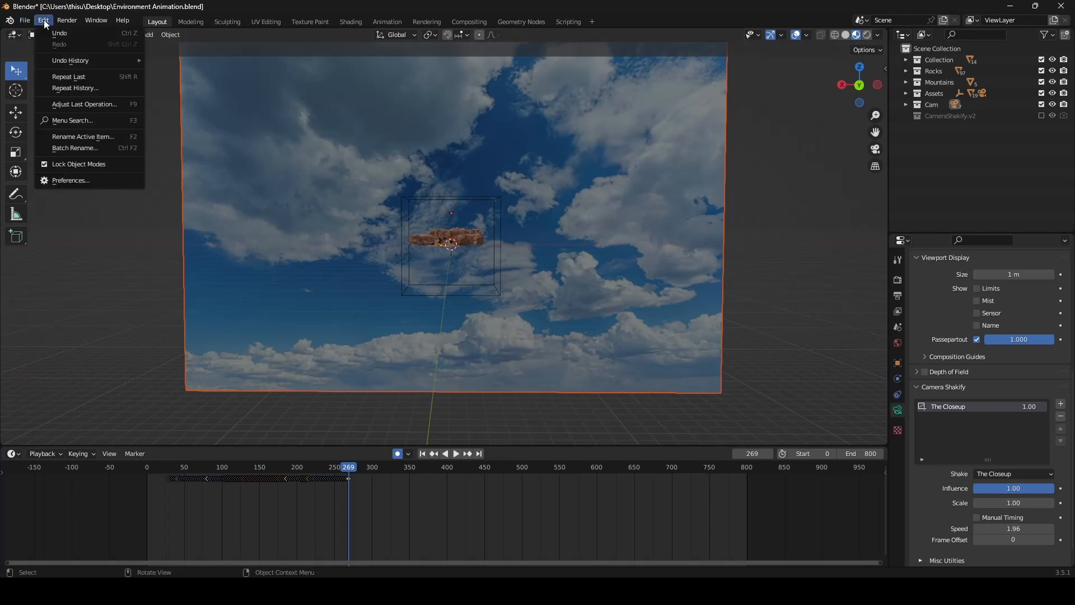
pyautogui.click(91, 181)
pyautogui.click(308, 62)
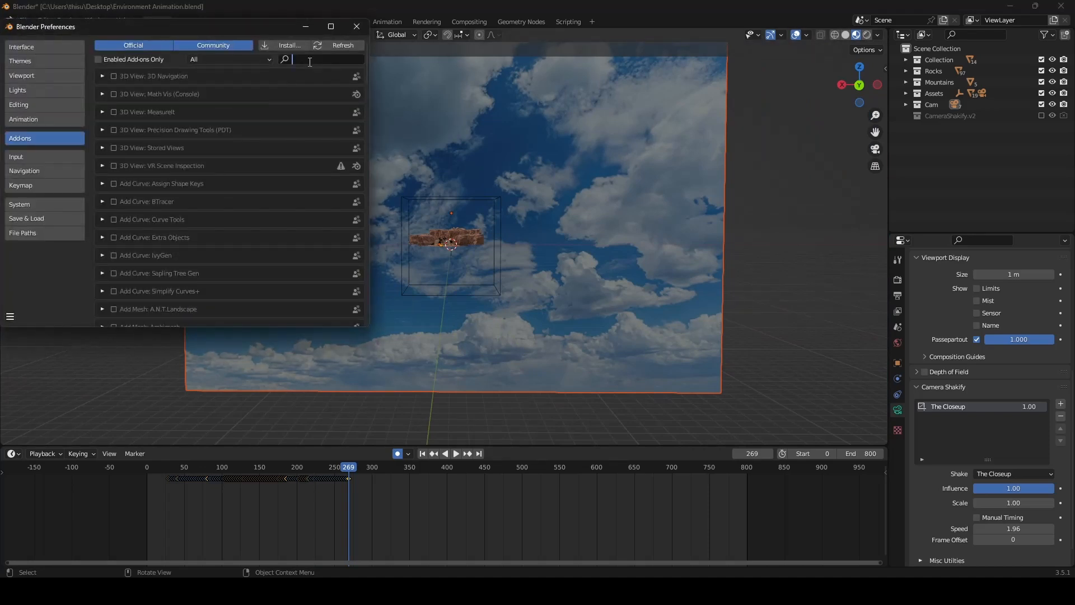
pyautogui.write('images')
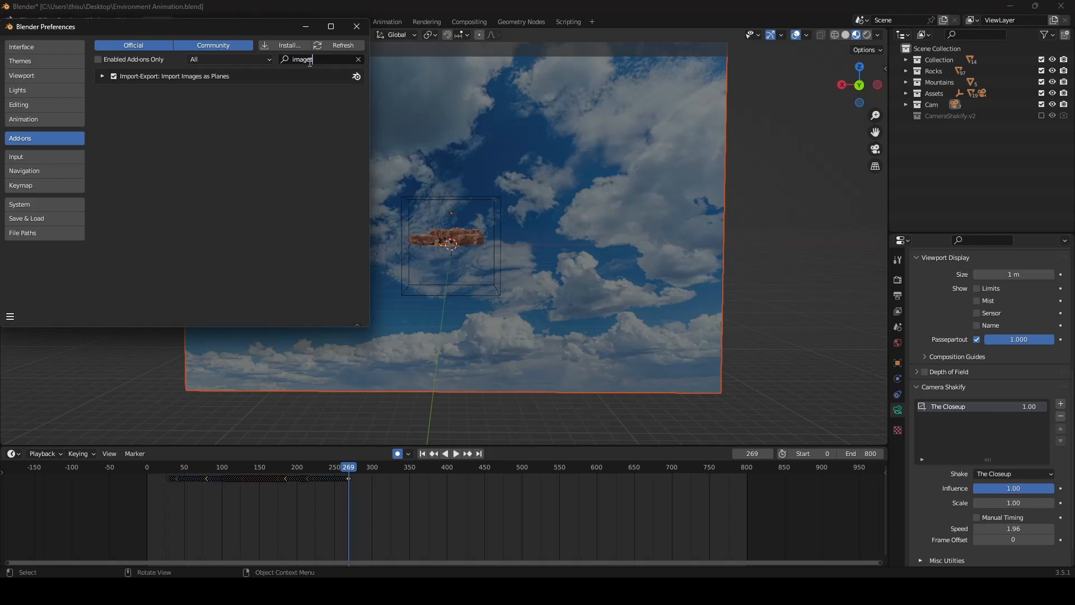
pyautogui.press('Return')
pyautogui.click(356, 27)
pyautogui.hotkey('shift', 'a')
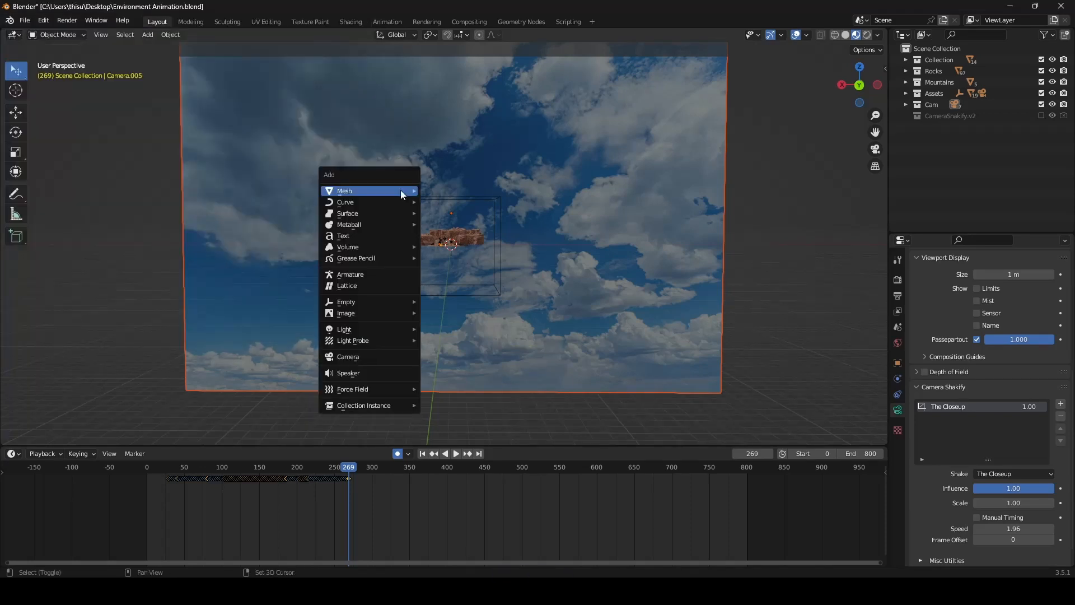
pyautogui.moveTo(388, 310)
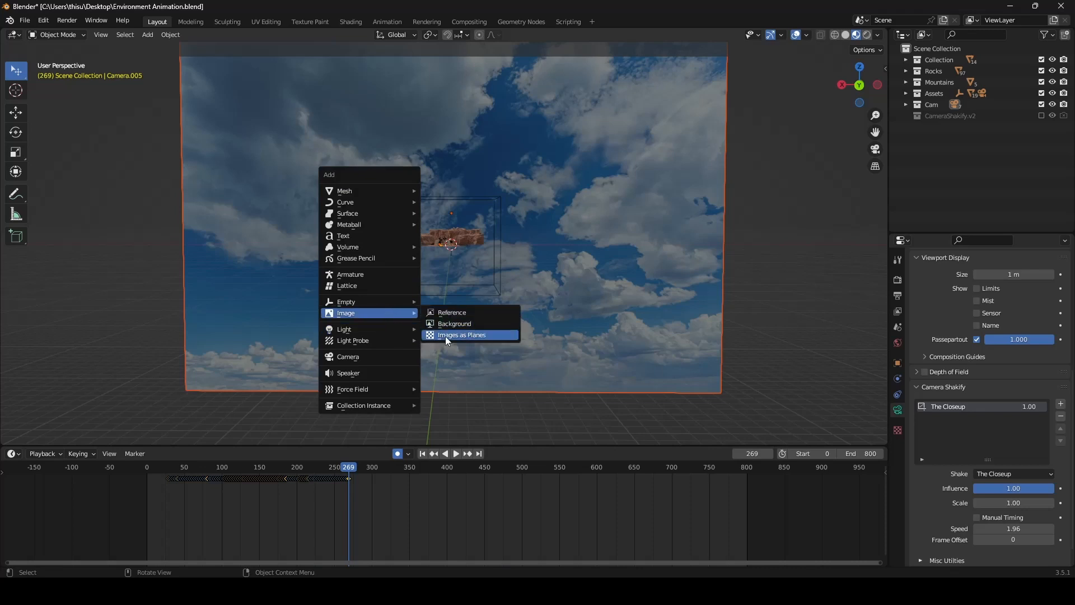
pyautogui.click(463, 335)
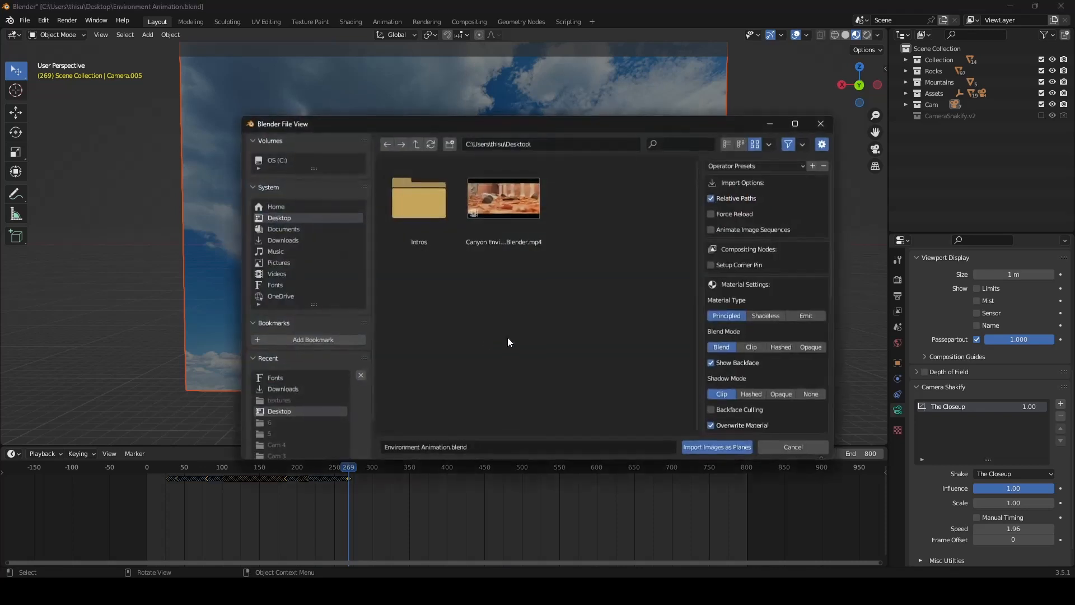
pyautogui.click(798, 448)
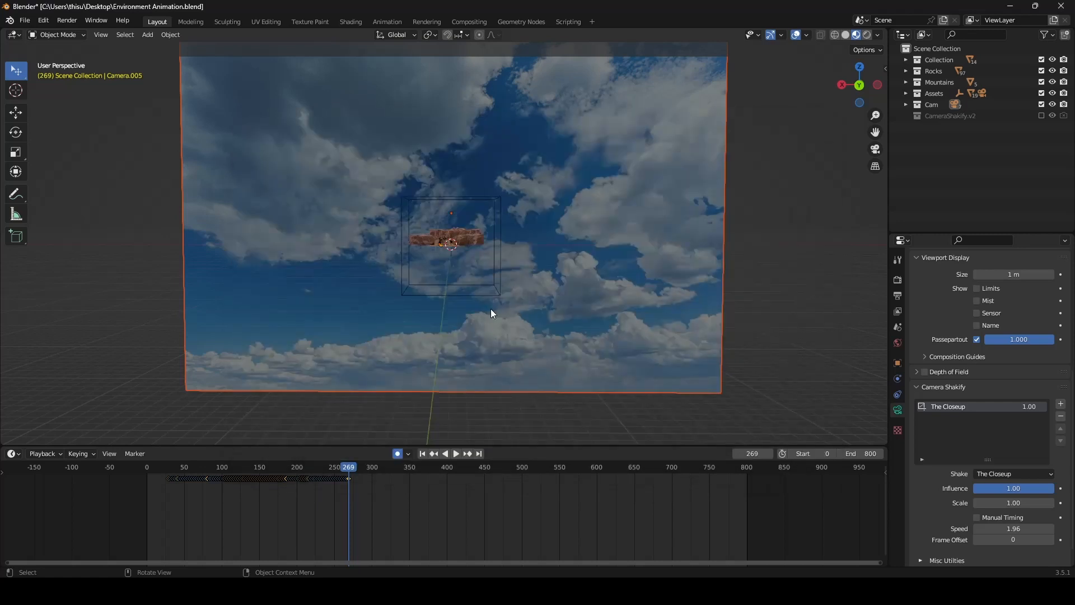
# Step: Select the sky image plane and examine its size and placement behind the canyon
pyautogui.scroll(4, 578, 276)
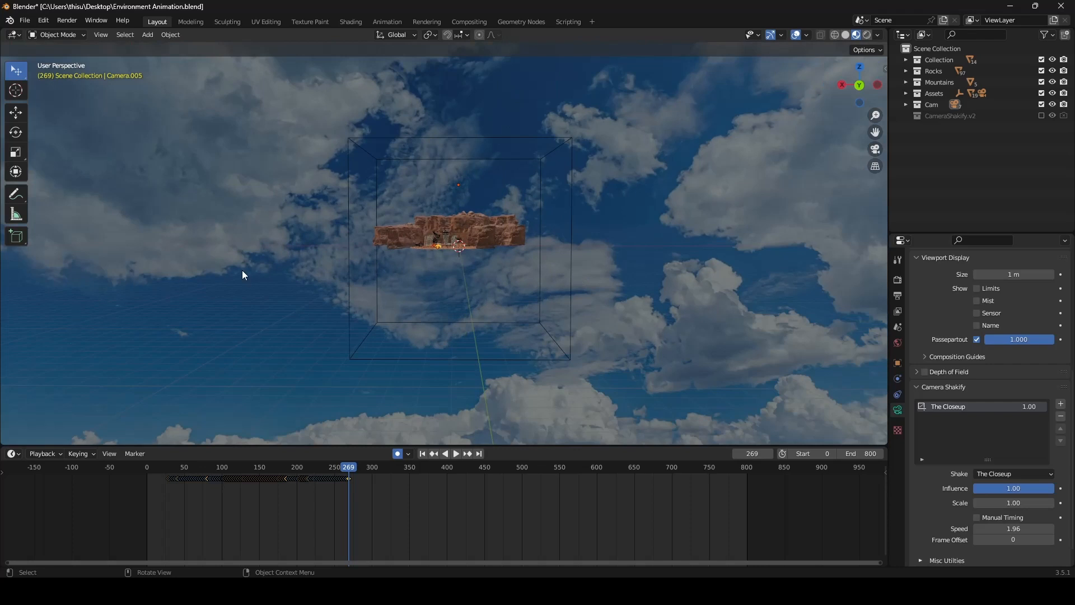
pyautogui.click(228, 264)
pyautogui.scroll(-5, 205, 274)
pyautogui.moveTo(204, 281); pyautogui.dragTo(278, 289, button='middle')
pyautogui.scroll(5, 530, 261)
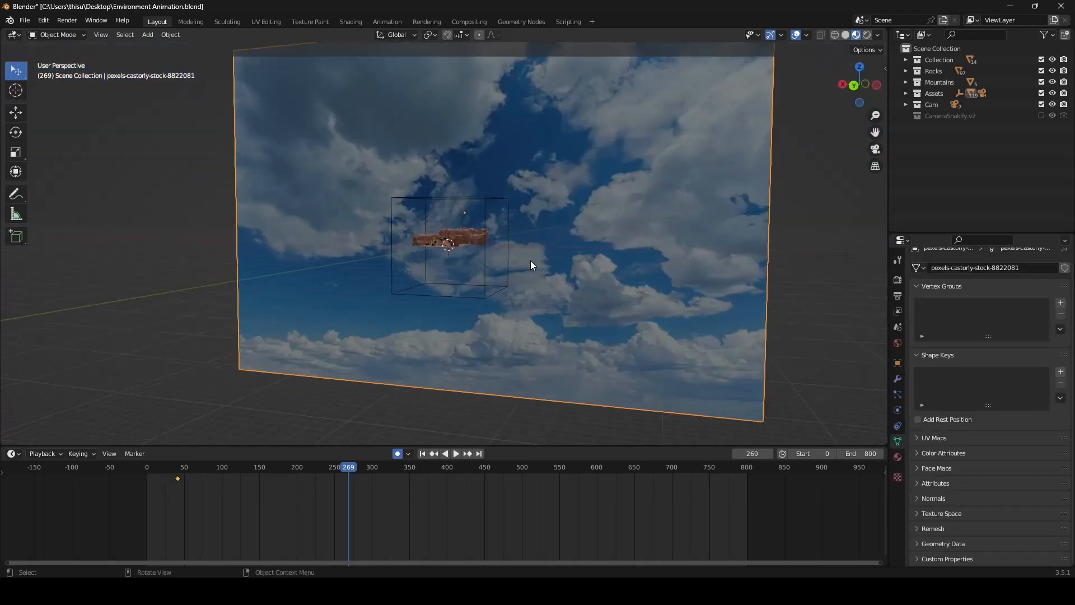
pyautogui.scroll(3, 499, 178)
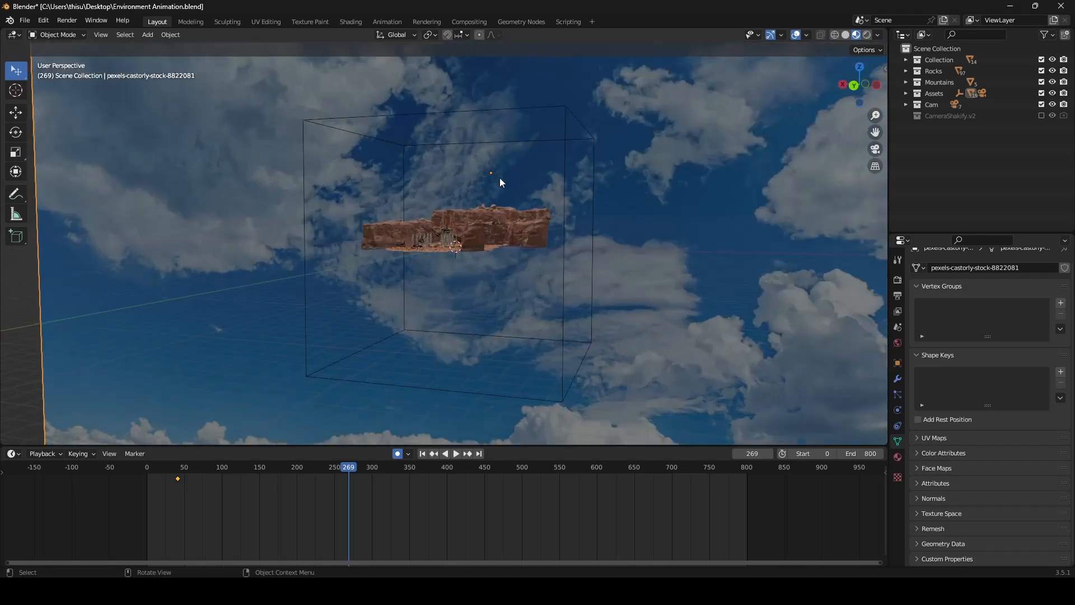
# Step: Select the large cube enclosing the canyon and expand its object Viewport Display settings
pyautogui.click(473, 256)
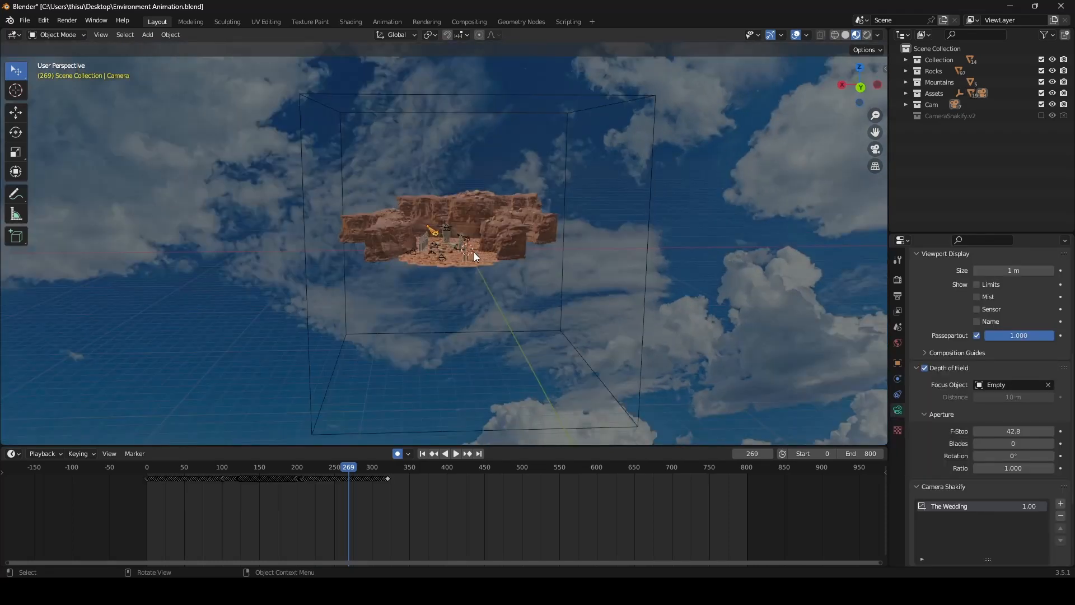
pyautogui.click(527, 115)
pyautogui.click(530, 98)
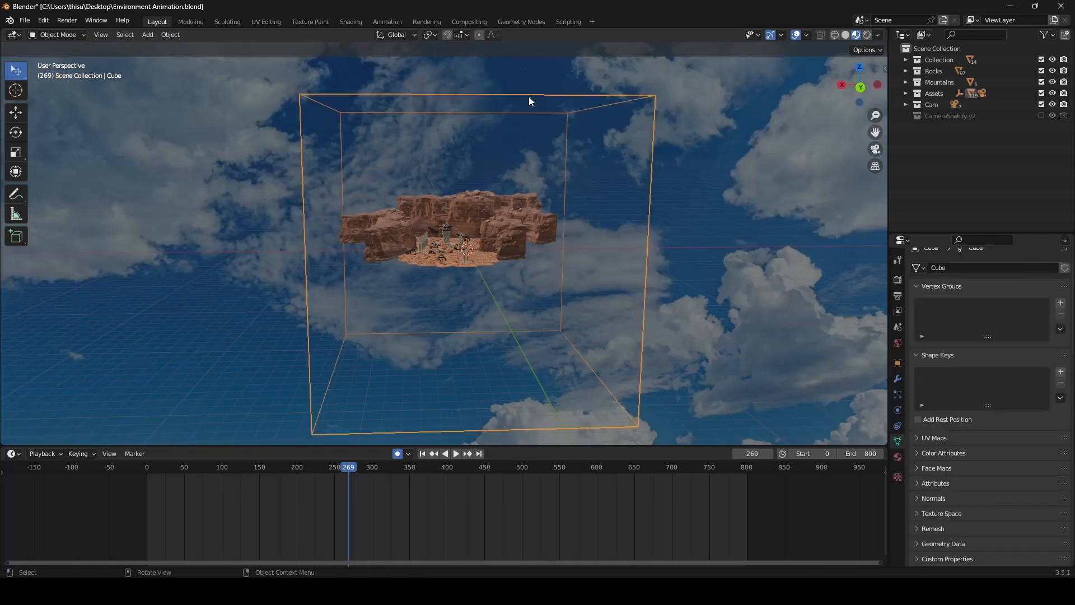
pyautogui.moveTo(308, 247); pyautogui.dragTo(403, 258, button='middle')
pyautogui.click(900, 365)
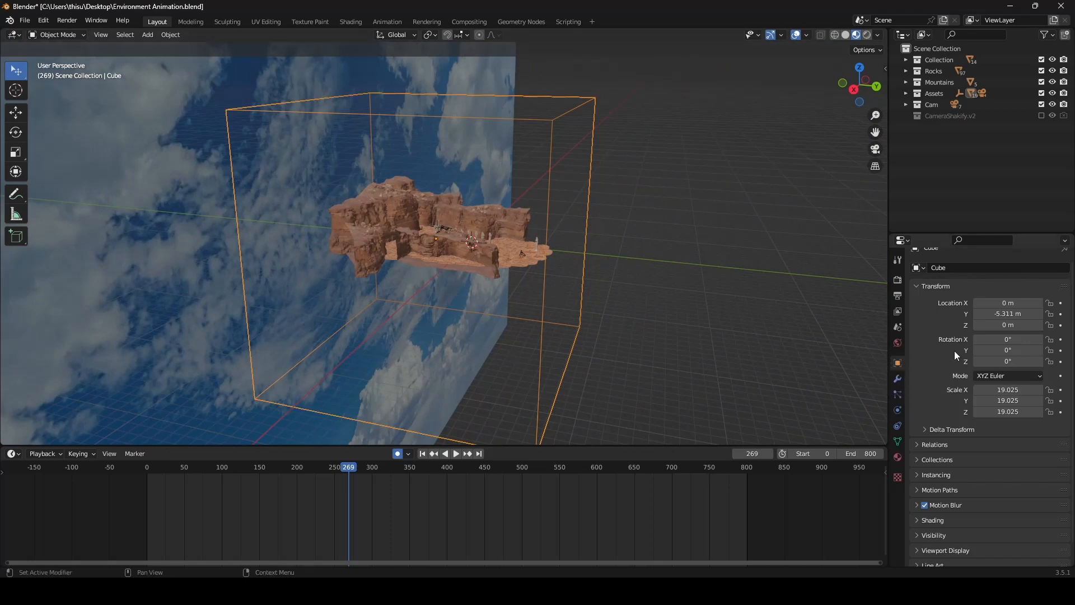
pyautogui.scroll(-1, 957, 353)
pyautogui.click(917, 533)
pyautogui.scroll(-6, 974, 482)
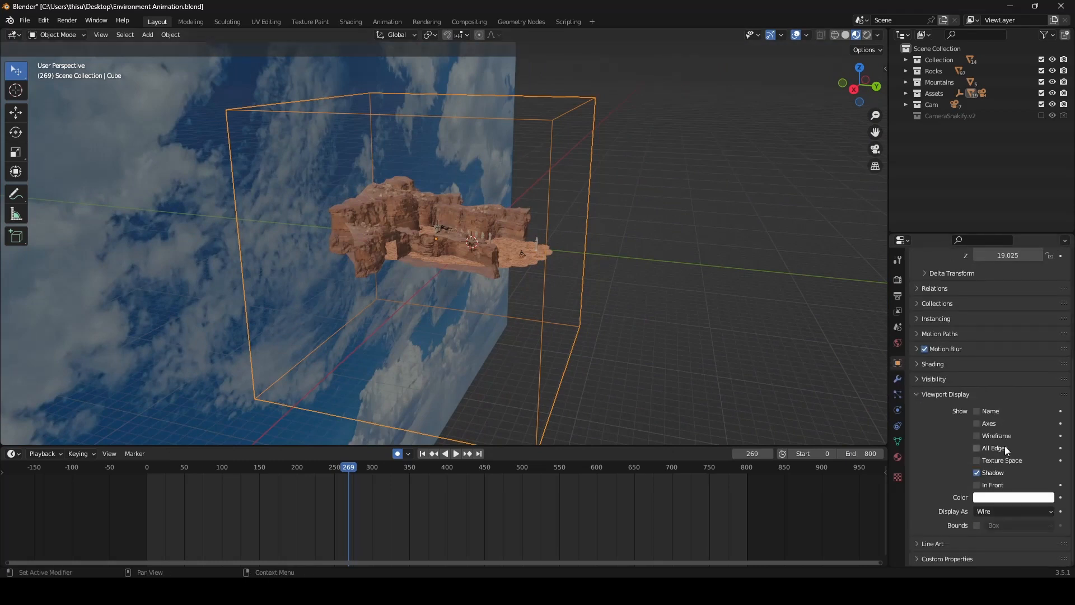
# Step: Try displaying the enclosing cube as Solid in the viewport, and restore its display to Wire
pyautogui.click(995, 512)
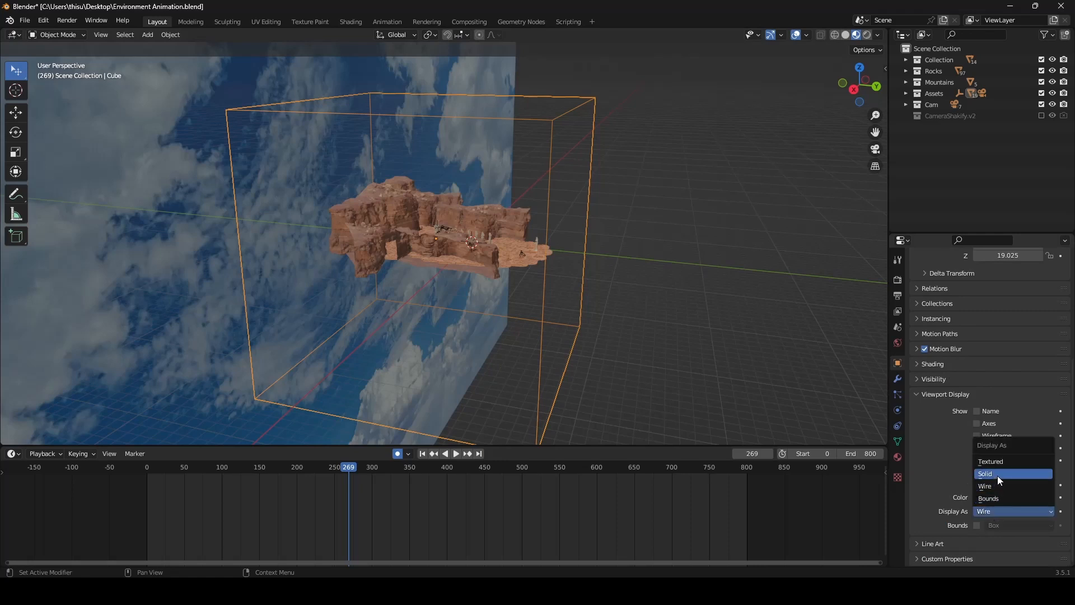
pyautogui.click(996, 475)
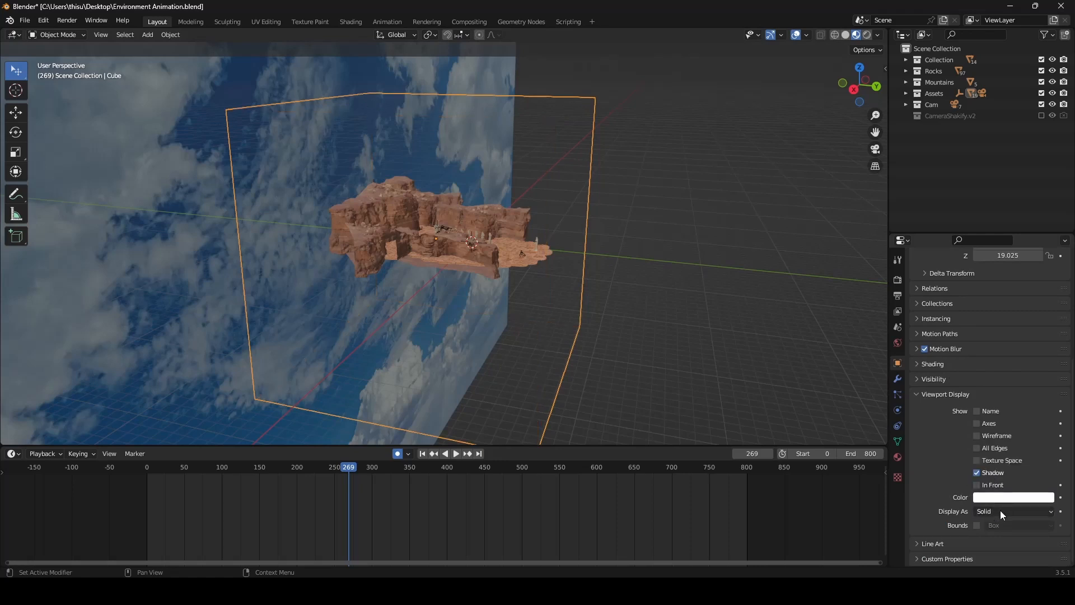
pyautogui.click(1000, 510)
pyautogui.click(1000, 486)
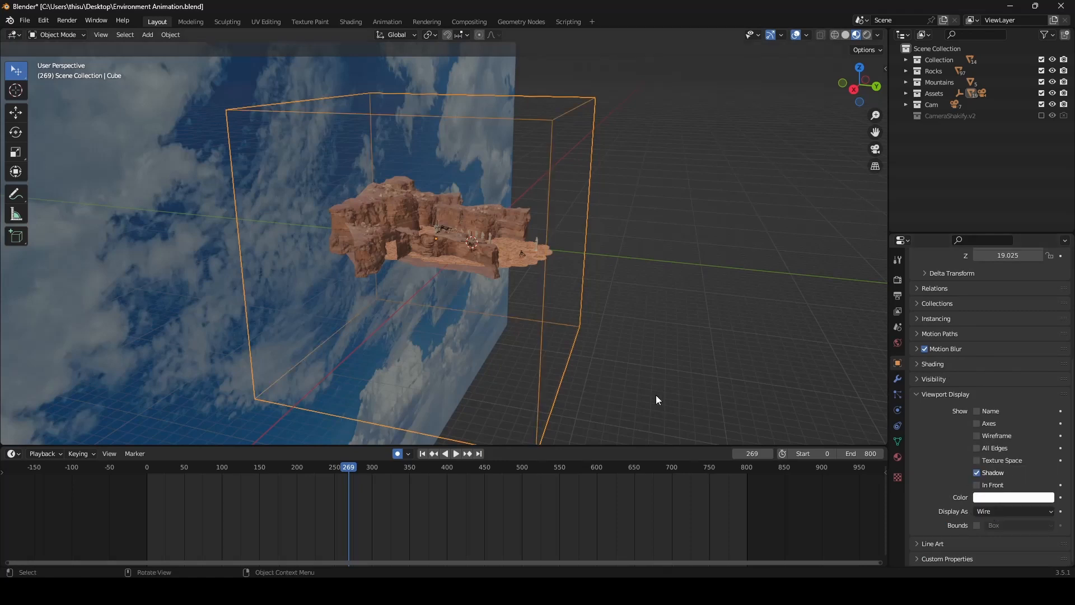
# Step: Split the 3D viewport vertically and show the cube's Volume Scatter material in a Shader Editor with the sidebar hidden
pyautogui.moveTo(657, 395)
pyautogui.mouseDown(button='middle')
pyautogui.moveTo(573, 297)
pyautogui.moveTo(529, 291)
pyautogui.moveTo(607, 310)
pyautogui.moveTo(416, 261)
pyautogui.moveTo(242, 253)
pyautogui.moveTo(442, 229)
pyautogui.mouseUp(button='middle')
pyautogui.scroll(-1, 445, 224)
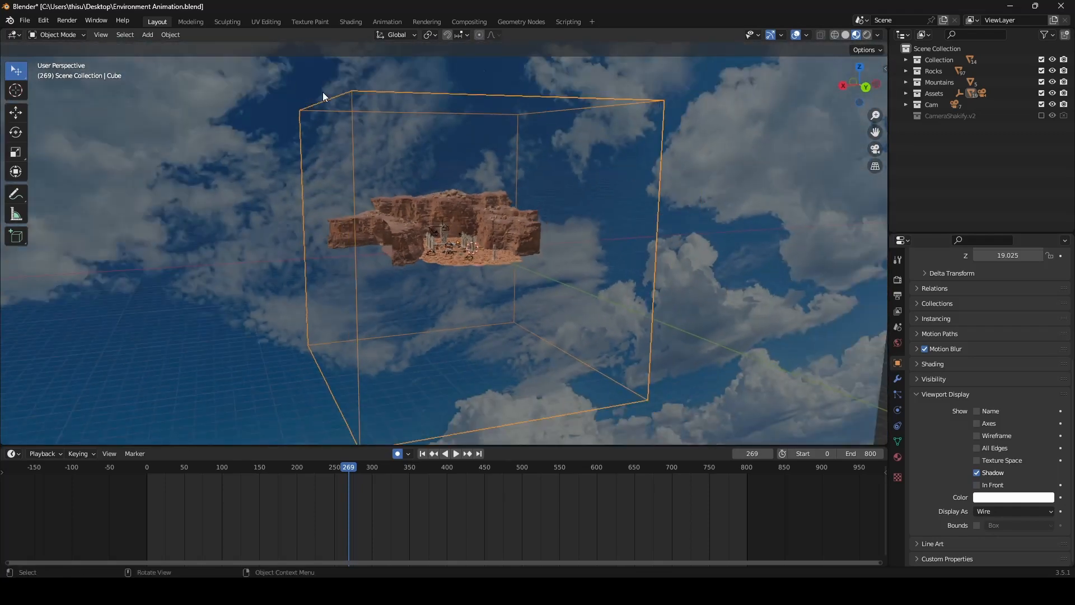
pyautogui.moveTo(887, 106); pyautogui.dragTo(516, 56)
pyautogui.click(532, 35)
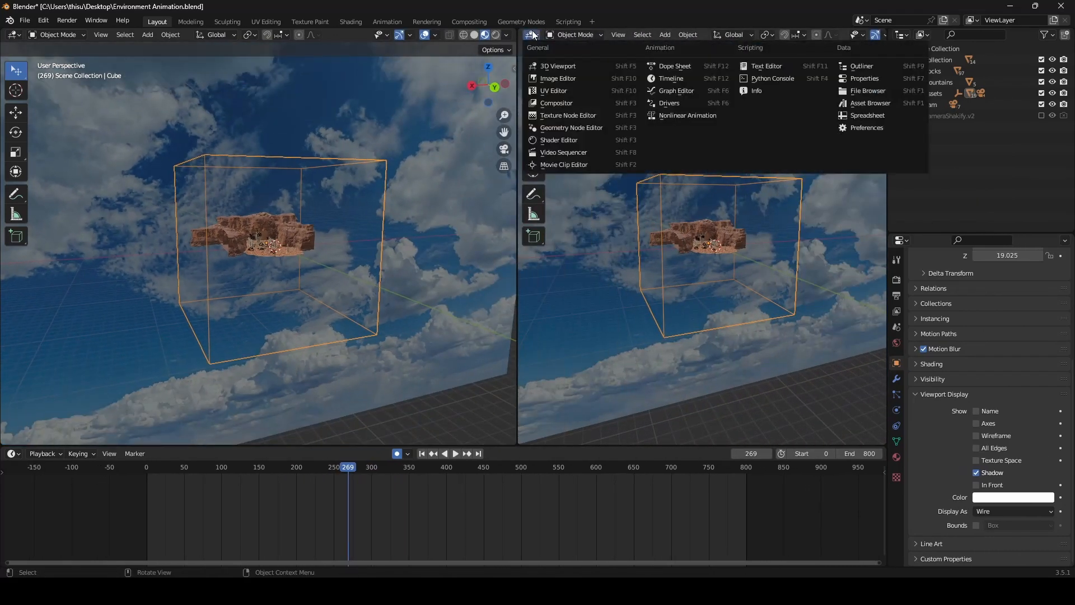
pyautogui.click(560, 140)
pyautogui.scroll(4, 620, 170)
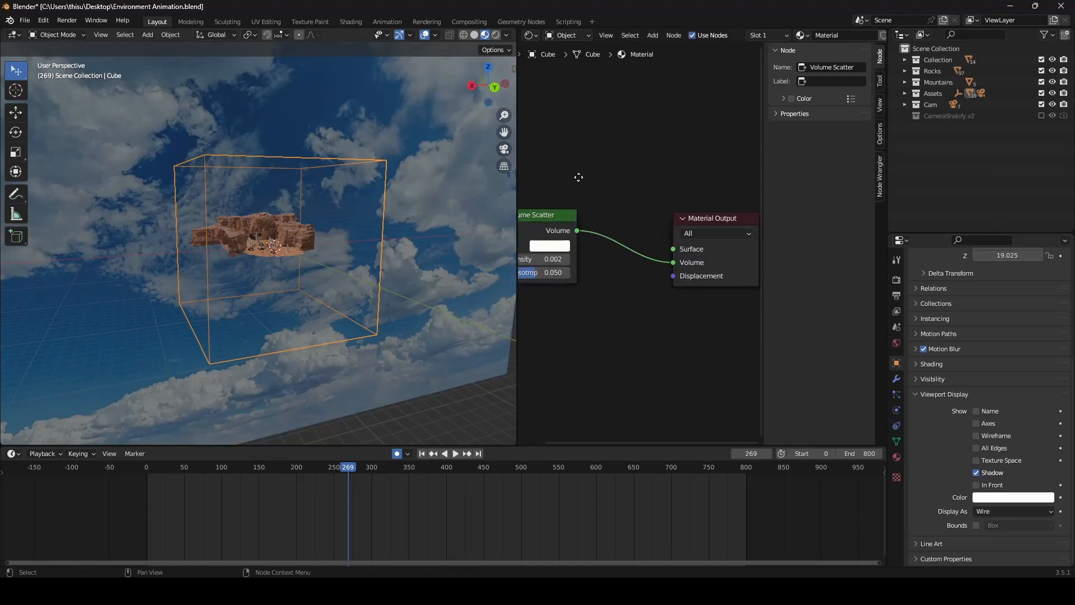
pyautogui.press('n')
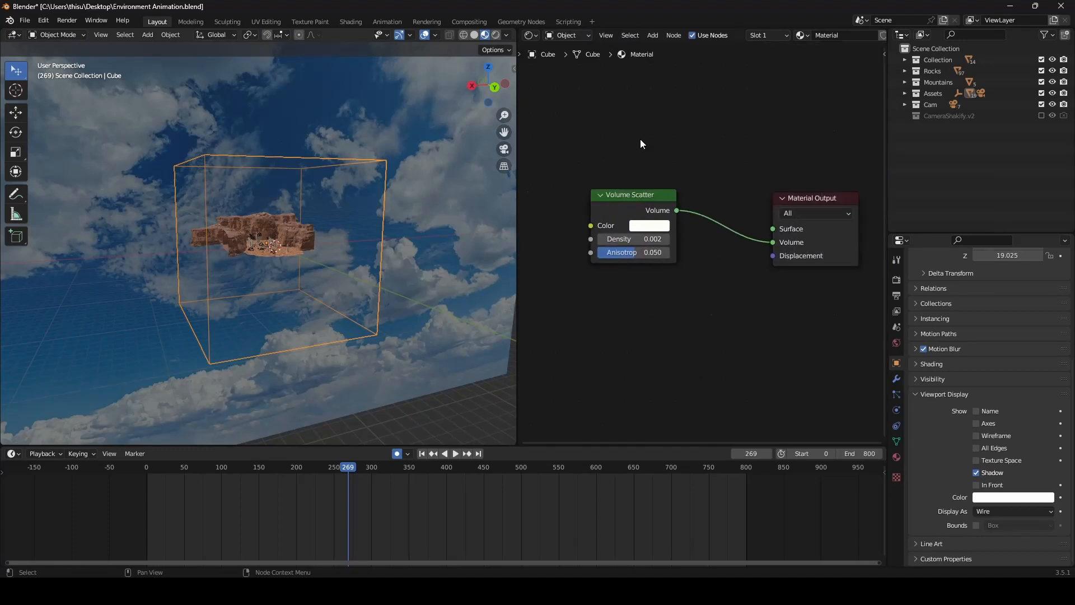
pyautogui.scroll(1, 721, 283)
pyautogui.moveTo(721, 283); pyautogui.dragTo(696, 304, button='middle')
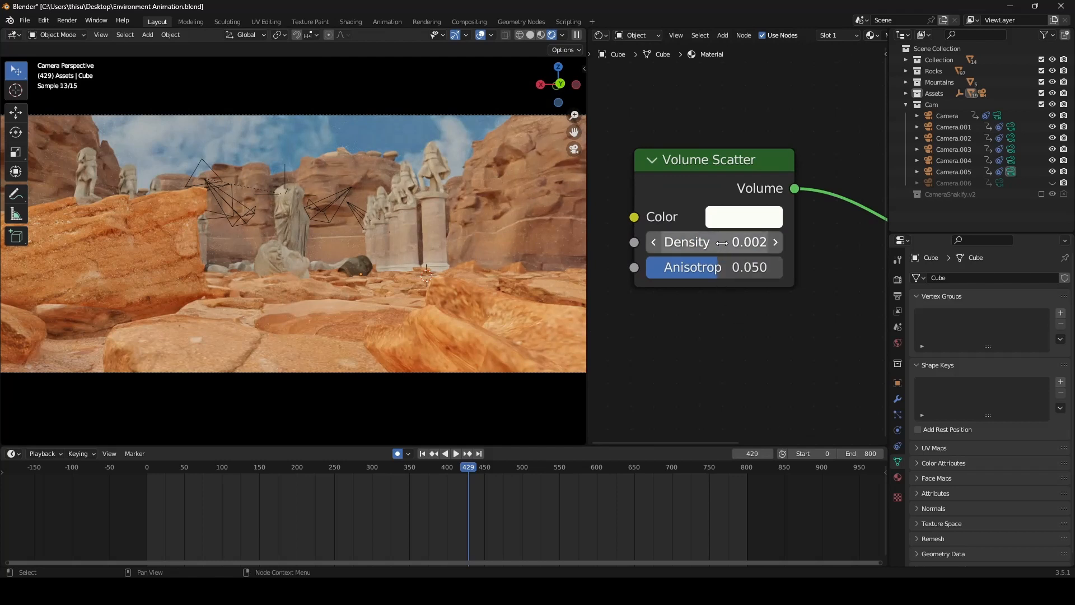
# Step: Set the Volume Scatter density to 0.005 and hide the viewport overlays to inspect the fog through the camera
pyautogui.click(724, 242)
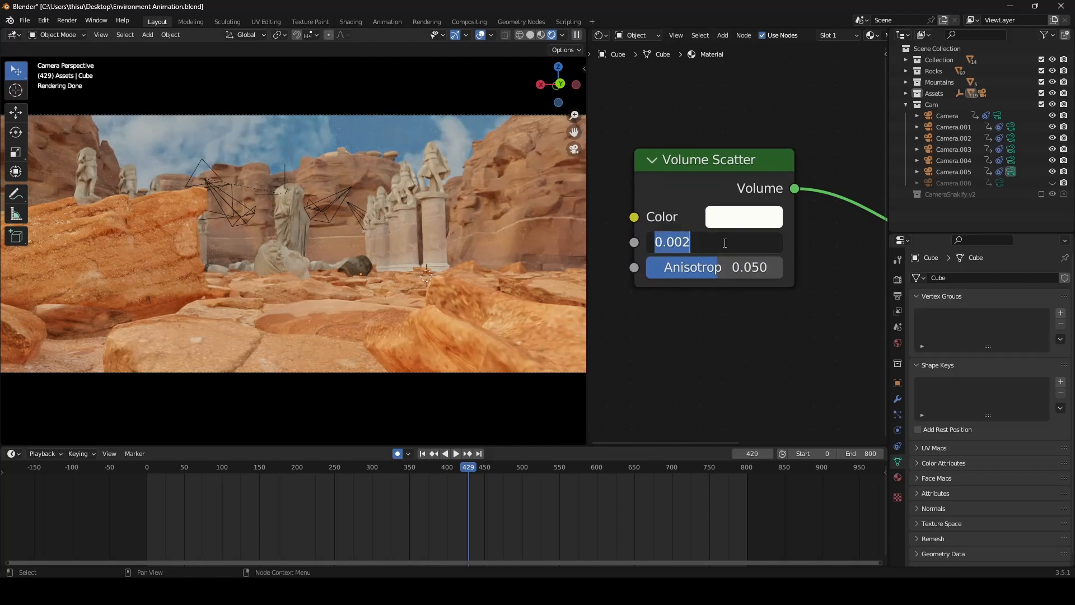
pyautogui.write('0')
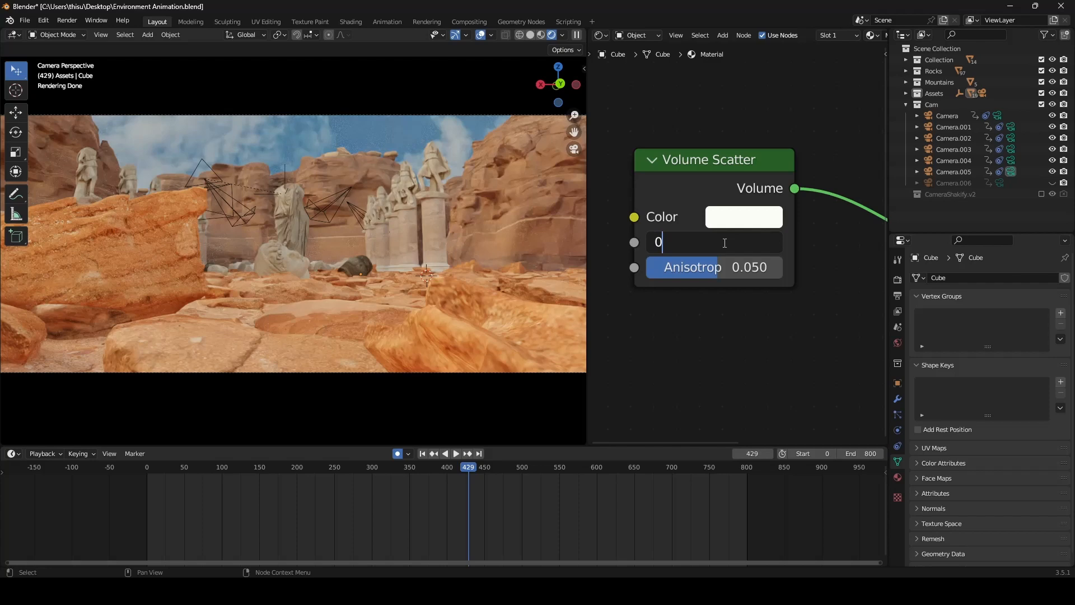
pyautogui.write('.005')
pyautogui.press('Return')
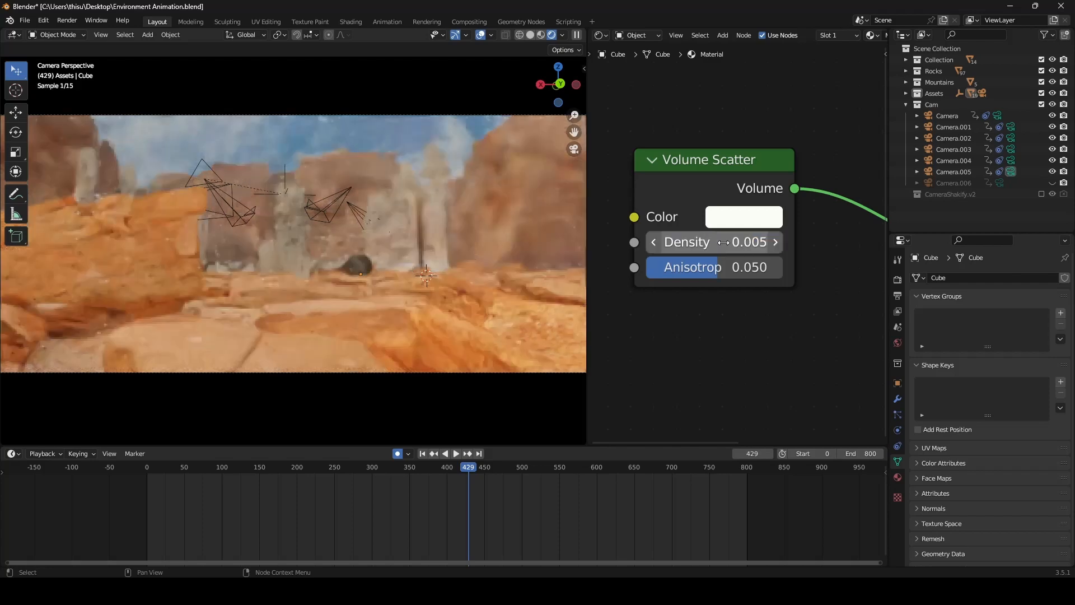
pyautogui.hotkey('shift', 'alt', 'z')
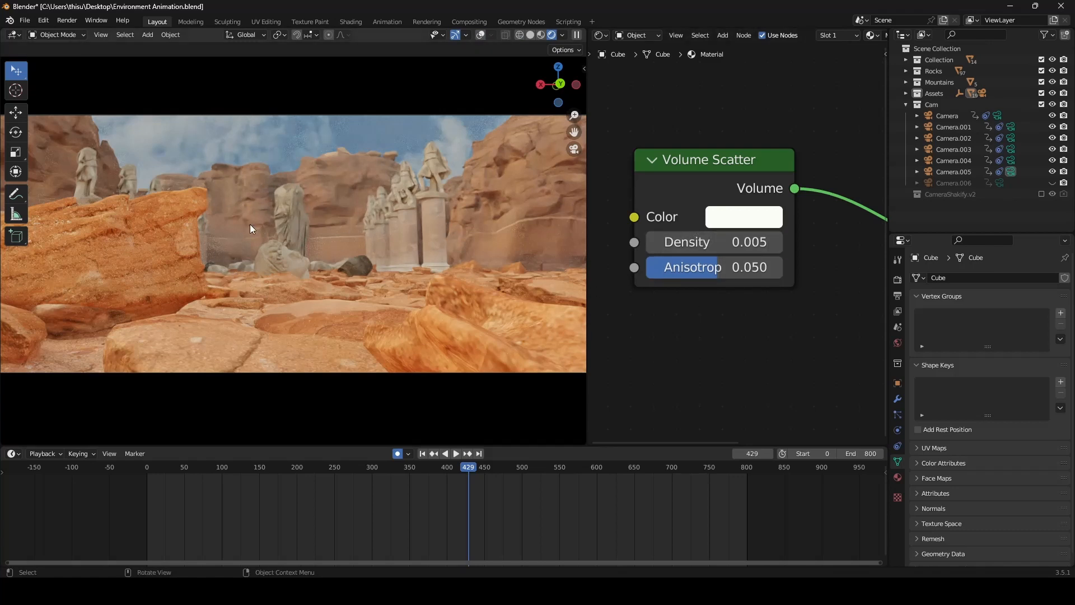
pyautogui.scroll(3, 354, 213)
pyautogui.scroll(-2, 354, 213)
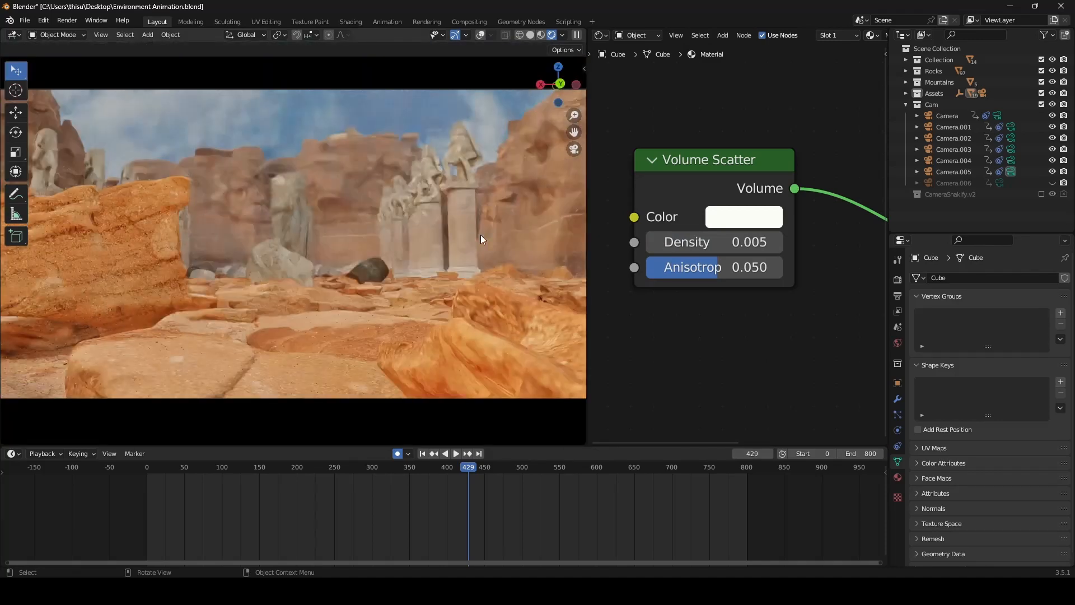
# Step: Set the Volume Scatter density to 0.002 and fit the whole camera frame in view
pyautogui.click(717, 247)
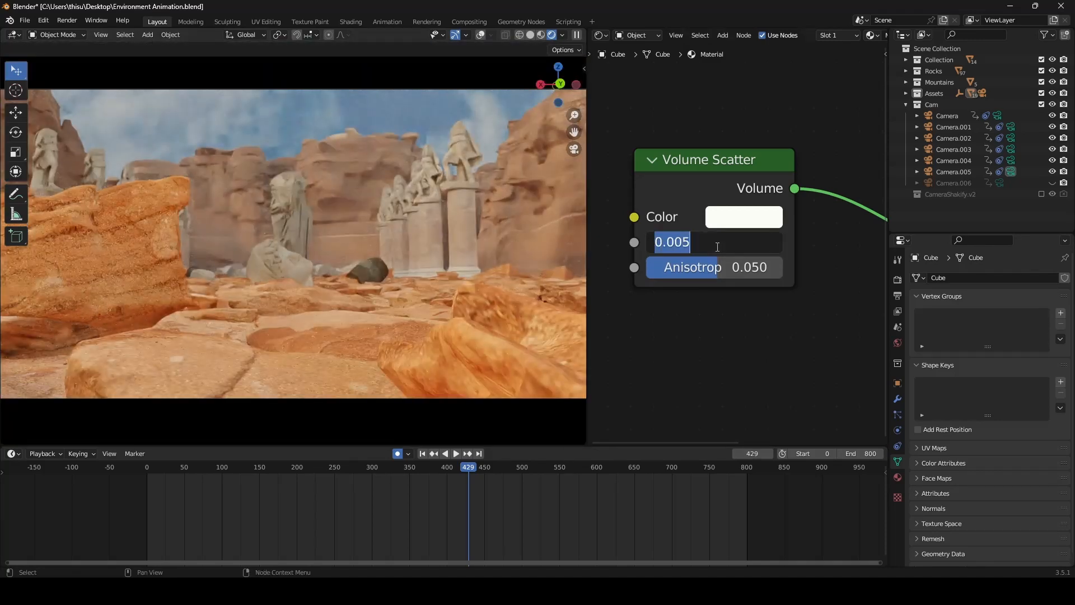
pyautogui.press('BackSpace')
pyautogui.write('.00')
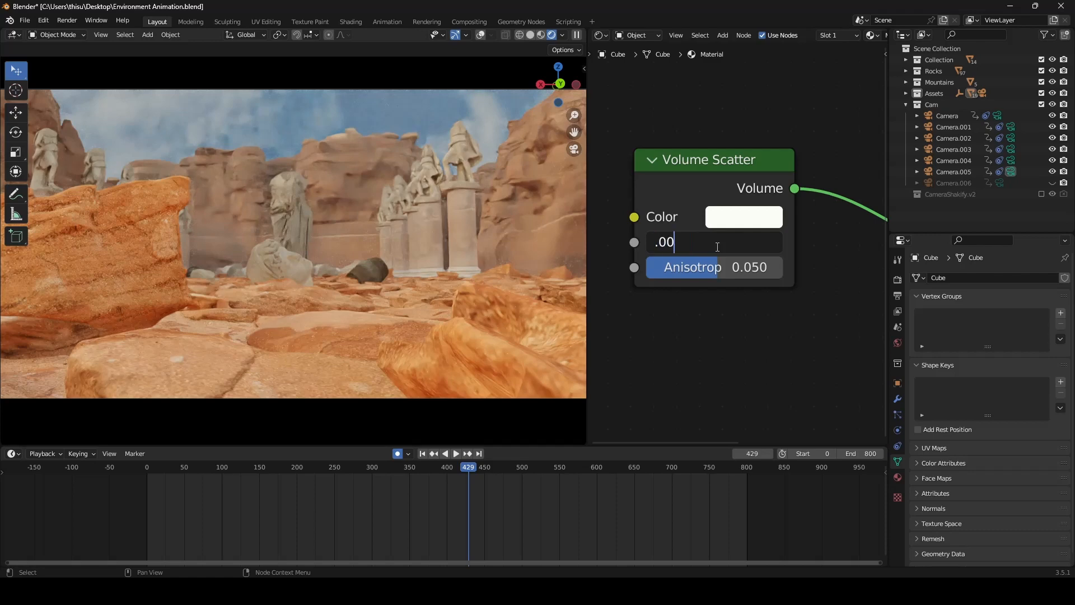
pyautogui.write('2')
pyautogui.press('Return')
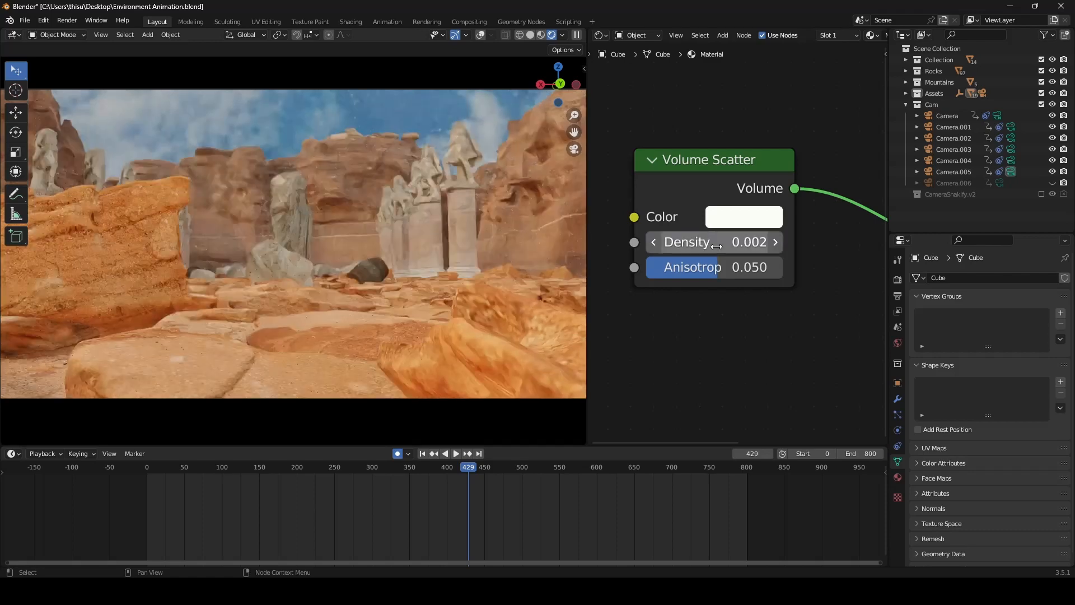
pyautogui.scroll(-4, 219, 251)
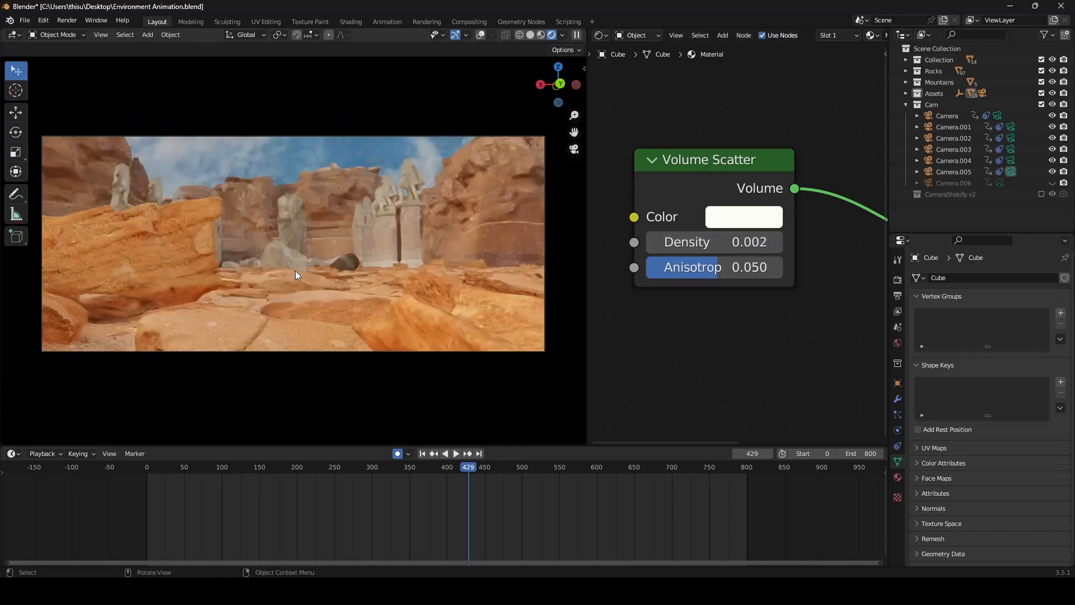
# Step: Adjust the Volume Scatter color to a near-white tint
pyautogui.click(747, 219)
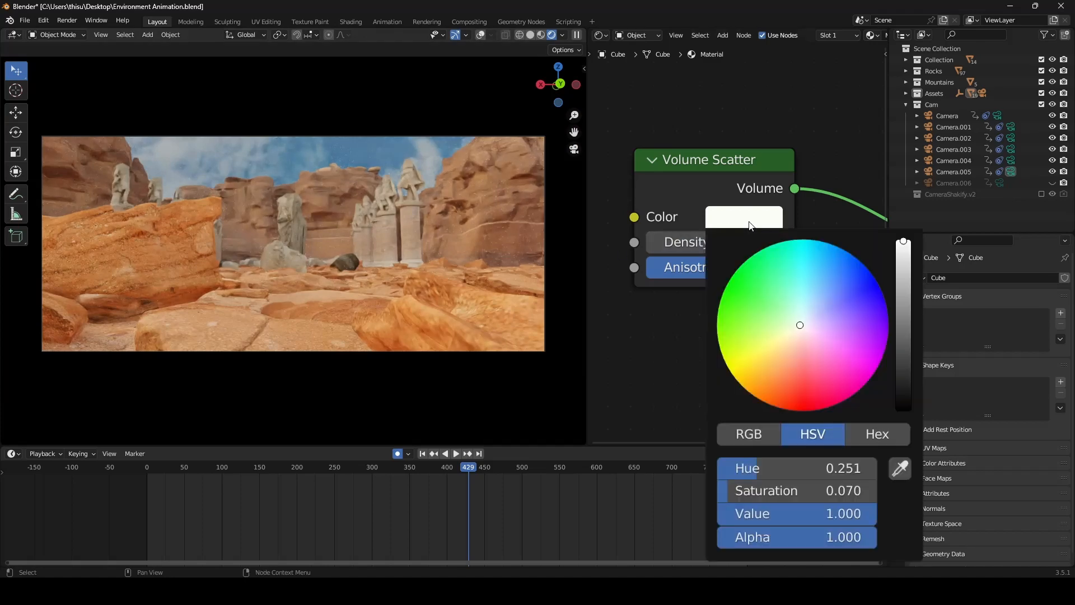
pyautogui.moveTo(825, 345)
pyautogui.mouseDown()
pyautogui.moveTo(780, 372)
pyautogui.moveTo(747, 309)
pyautogui.moveTo(806, 326)
pyautogui.mouseUp()
pyautogui.scroll(-7, 627, 274)
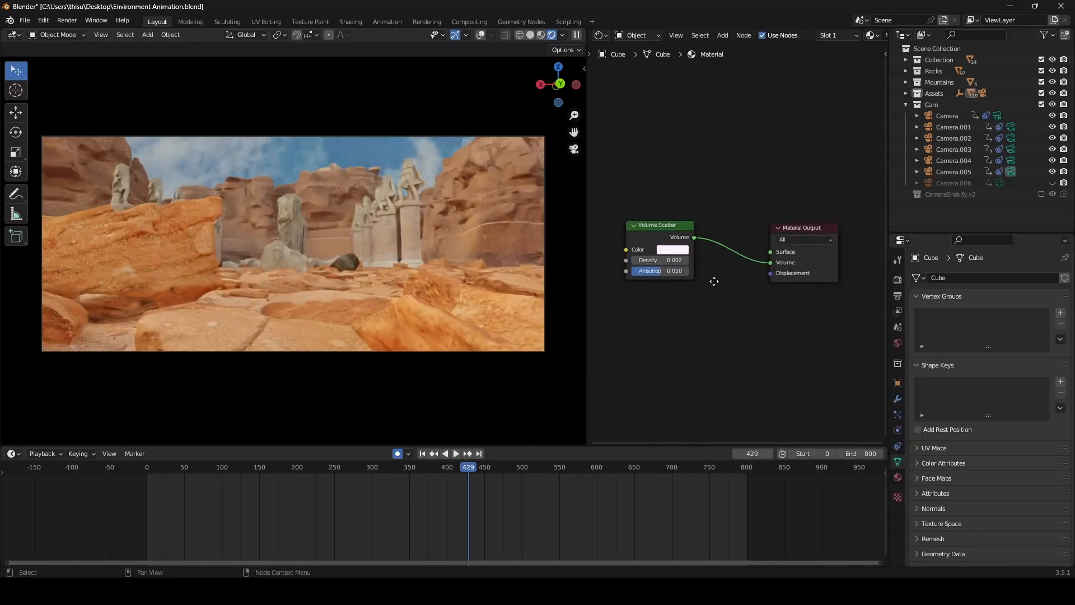
# Step: Join the two areas so the rendered camera view replaces the Shader Editor
pyautogui.moveTo(589, 30); pyautogui.dragTo(603, 32)
pyautogui.rightClick(587, 36)
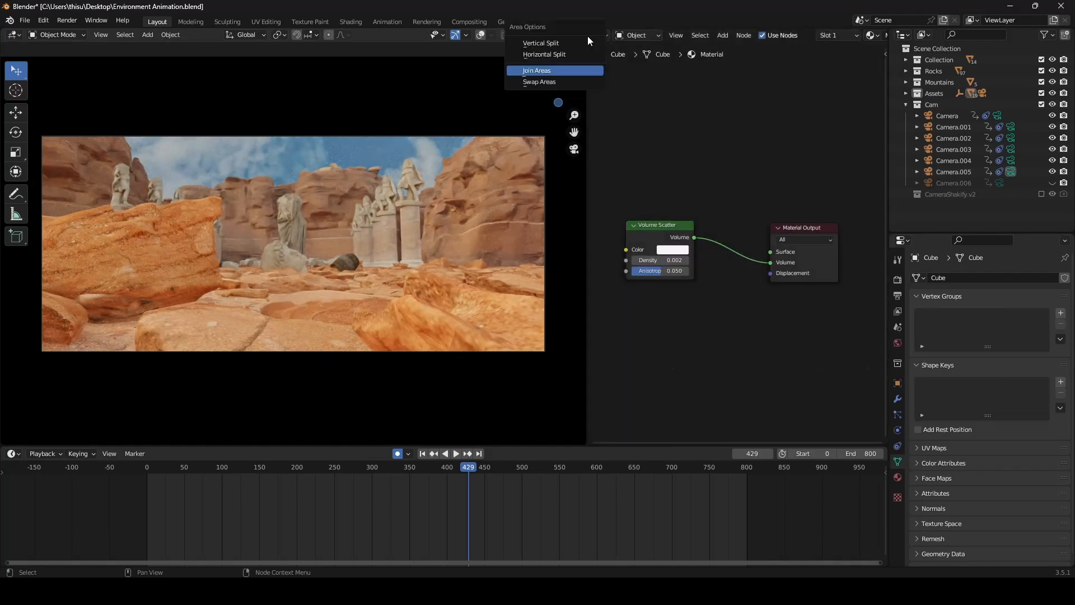
pyautogui.click(552, 69)
pyautogui.click(594, 200)
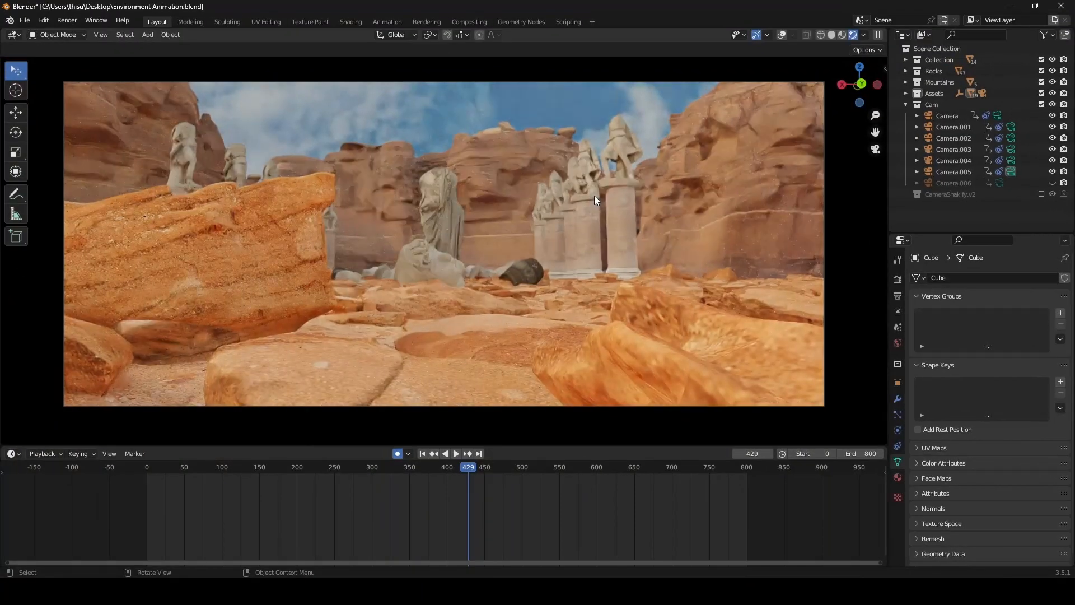
# Step: Review the Cycles render and viewport sampling settings, toggling the viewport Denoise option
pyautogui.click(898, 279)
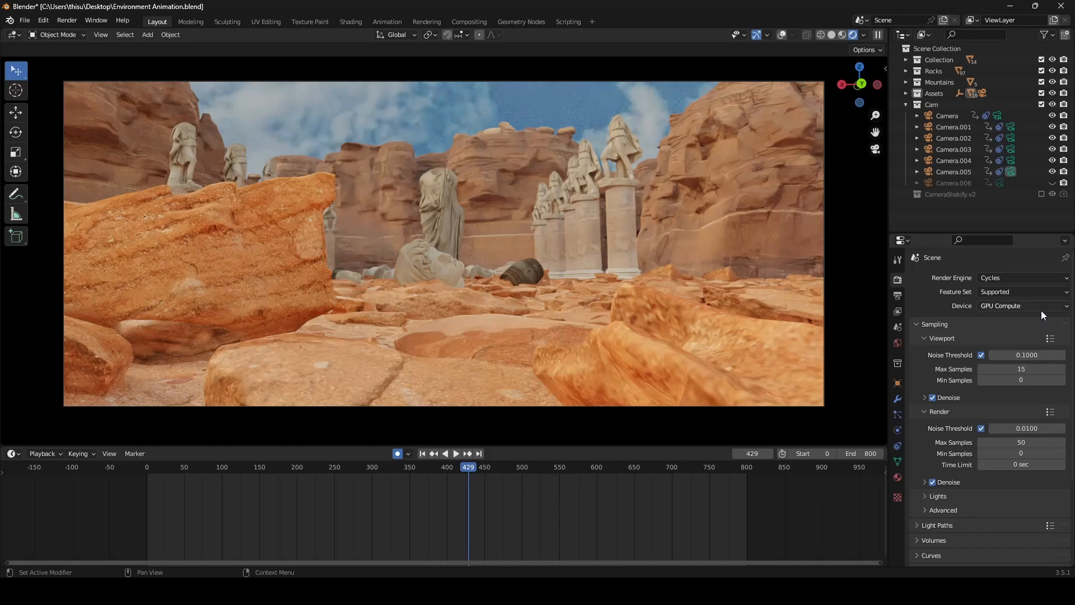
pyautogui.scroll(-1, 952, 315)
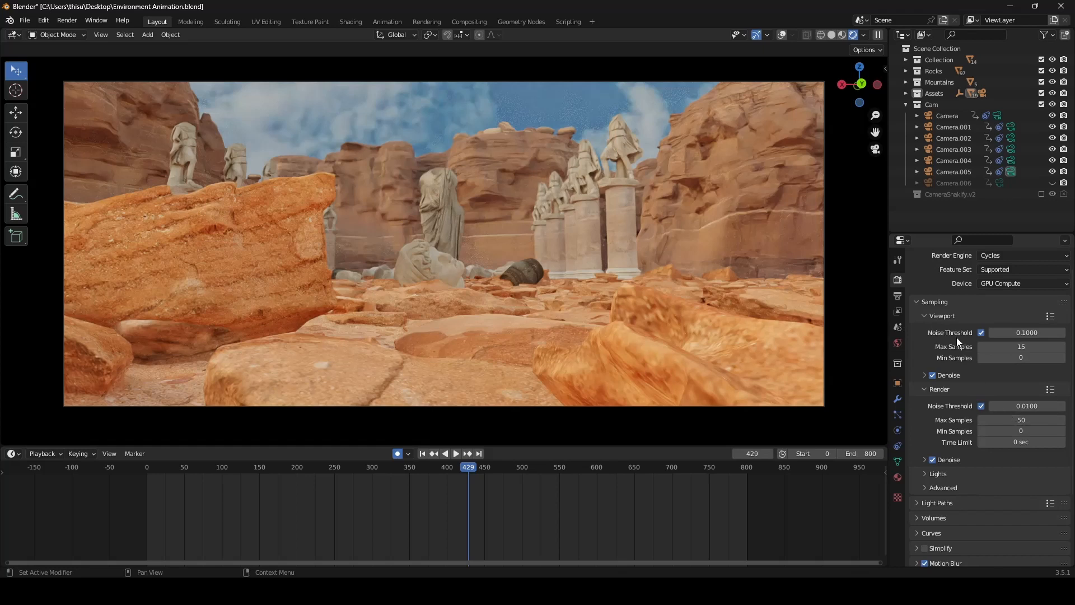
pyautogui.scroll(-4, 955, 336)
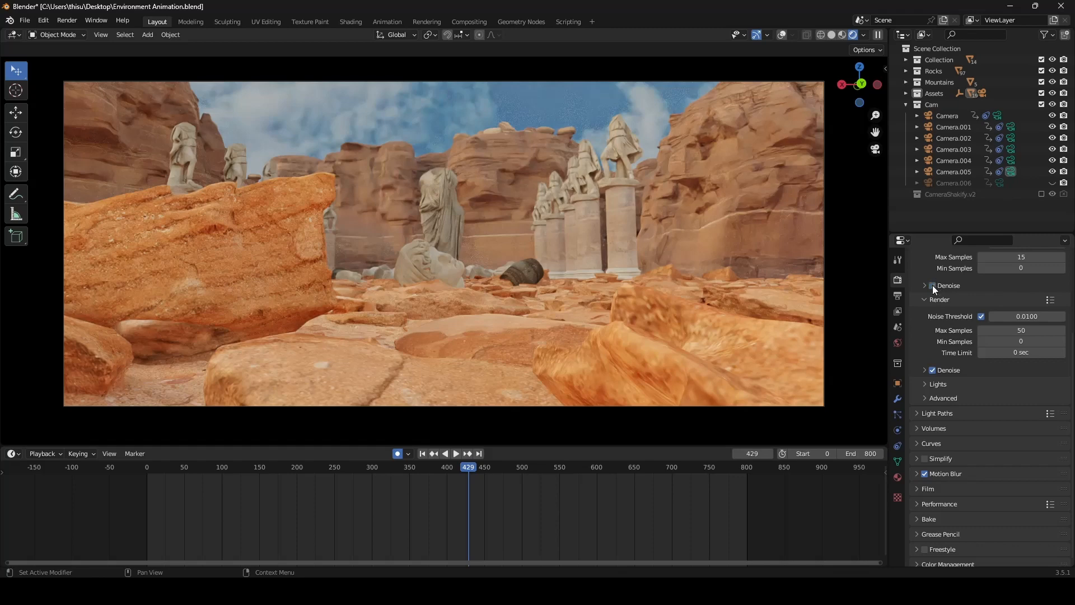
pyautogui.click(932, 285)
pyautogui.scroll(-1, 960, 354)
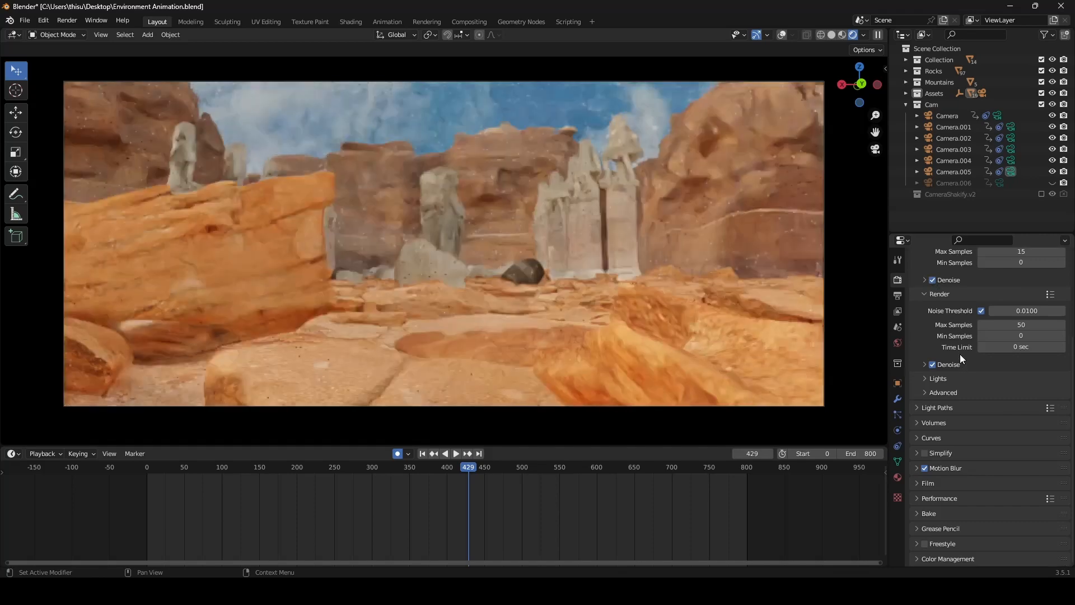
# Step: Set the output frame rate to 30 fps and look through the output file format options
pyautogui.click(898, 295)
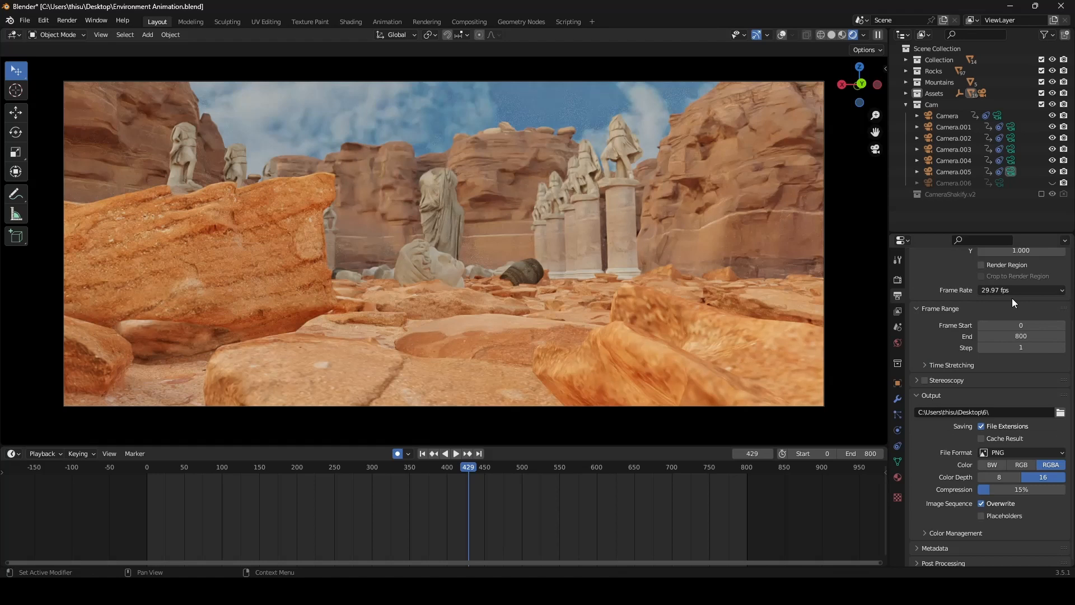
pyautogui.click(1012, 290)
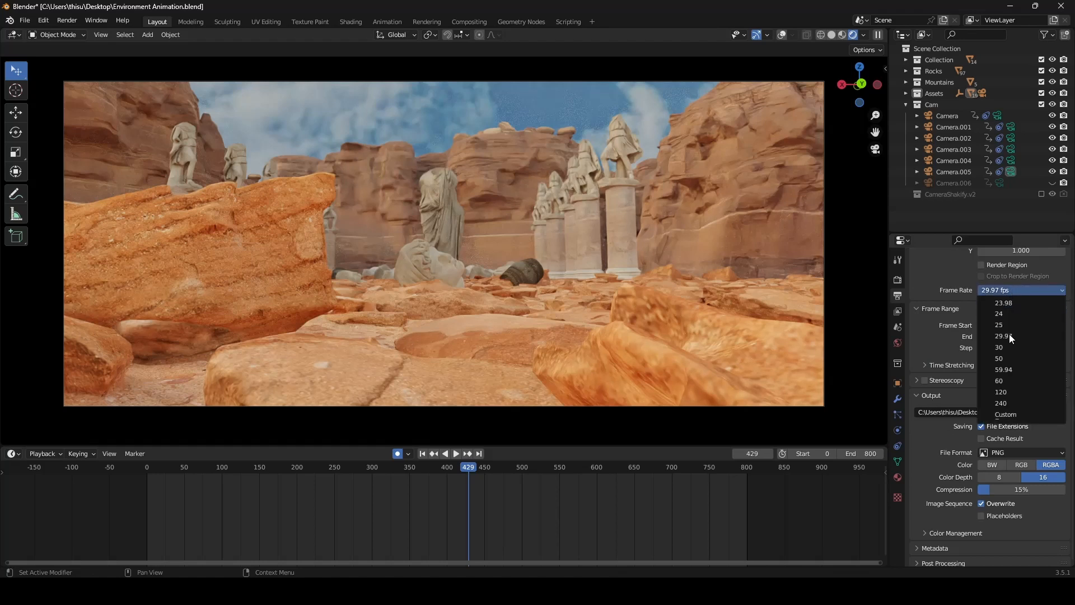
pyautogui.click(1000, 347)
pyautogui.scroll(-1, 1025, 449)
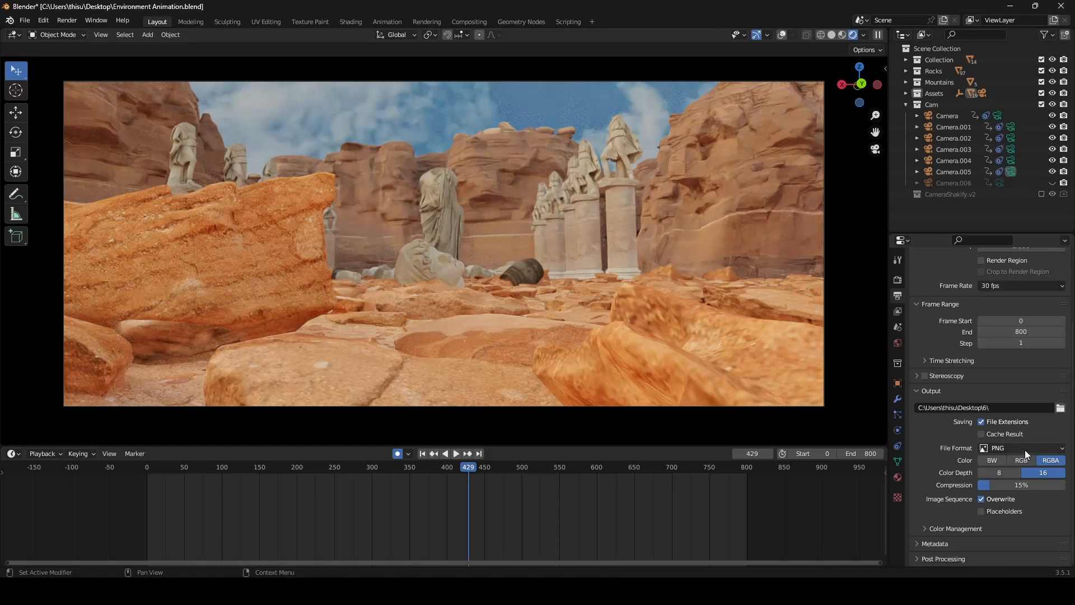
pyautogui.click(1025, 449)
pyautogui.click(865, 504)
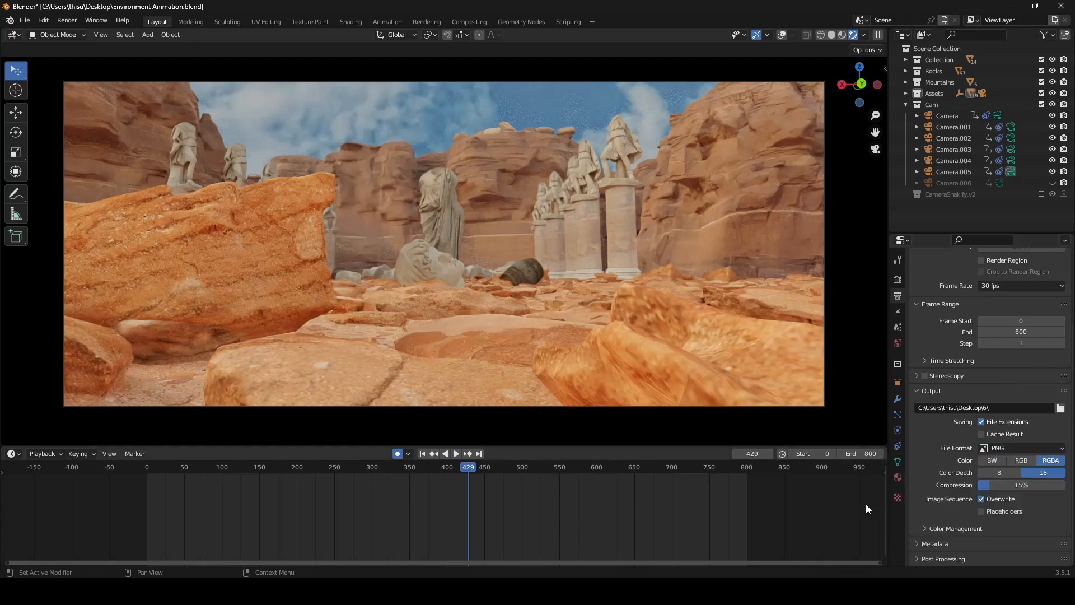